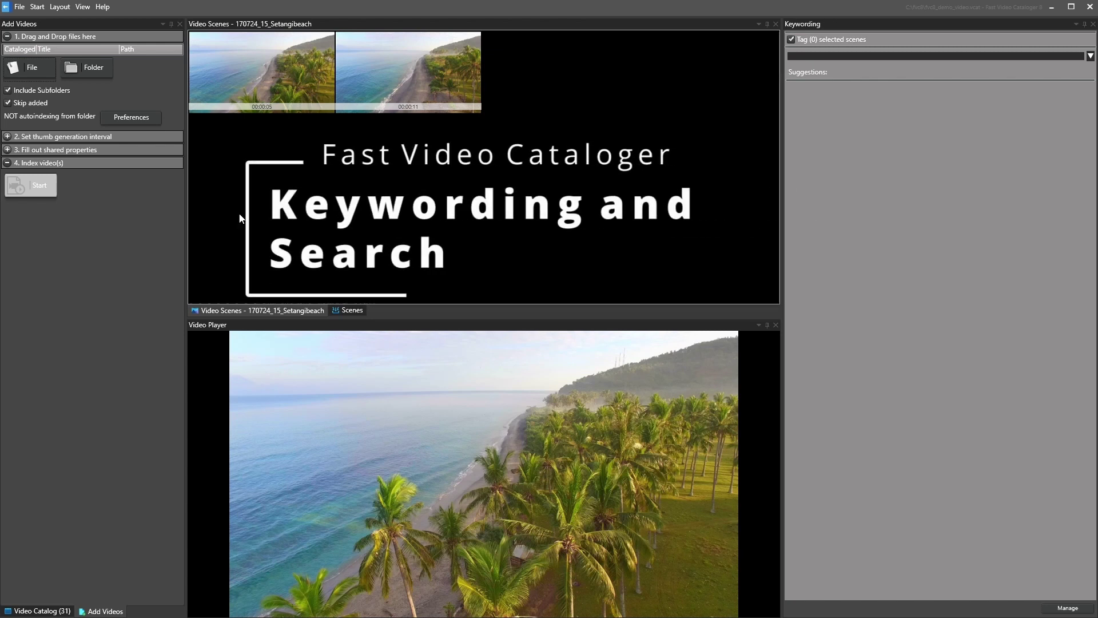
Show the Video Catalog list and expand the Layout and View ribbons for window choices.
click(42, 611)
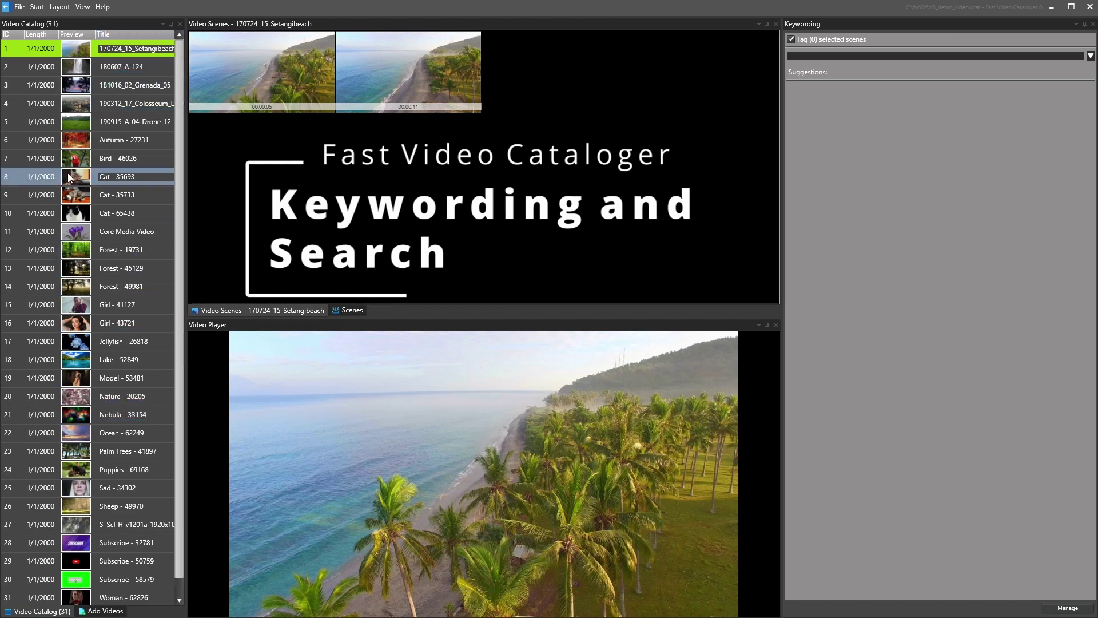
click(60, 6)
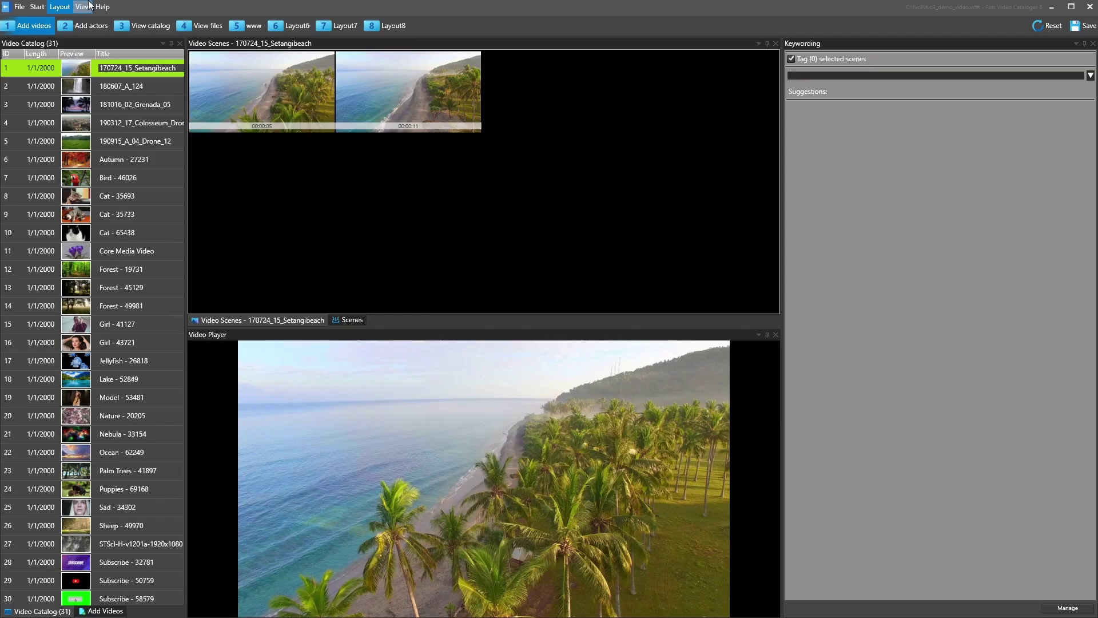
click(83, 6)
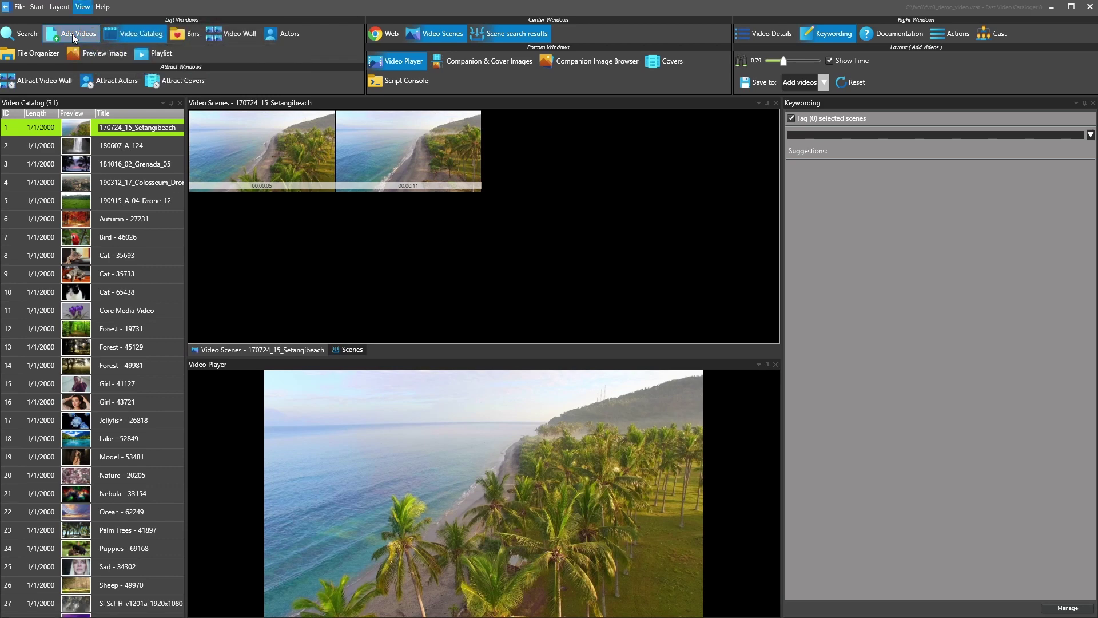
Toggle the View ribbon and Keywording panel off and on, then collapse the ribbon with Ctrl+F1.
click(214, 232)
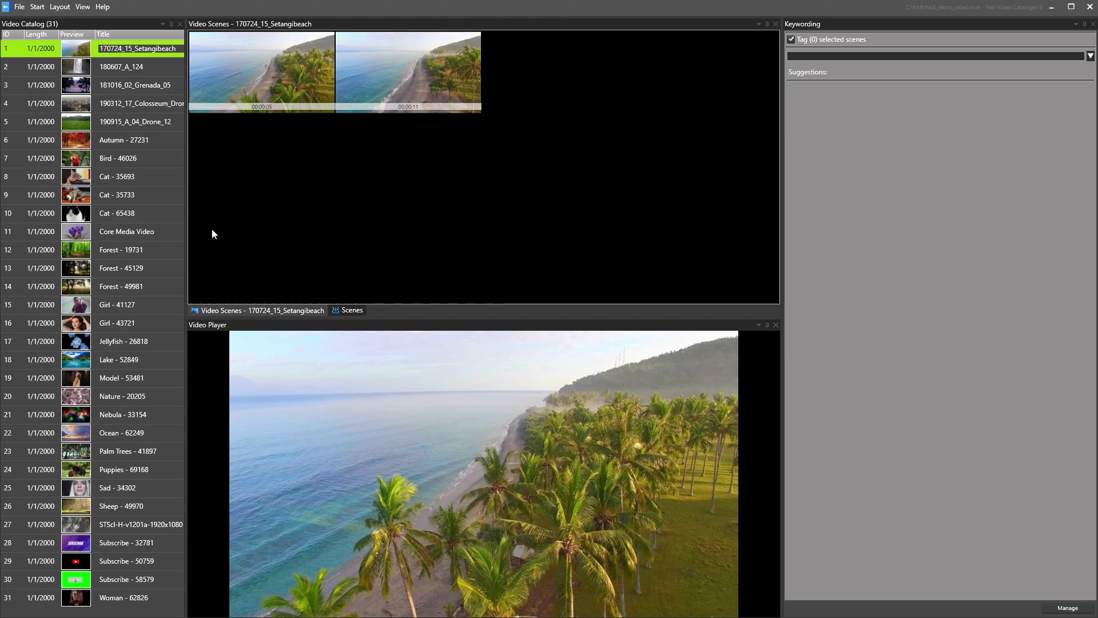
click(82, 6)
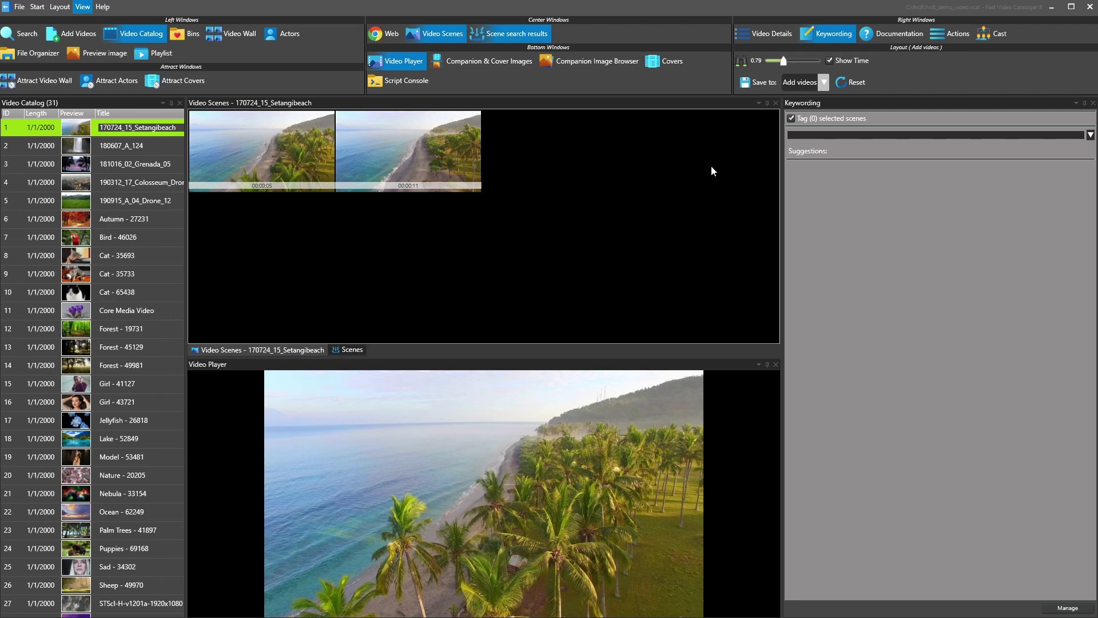
click(823, 36)
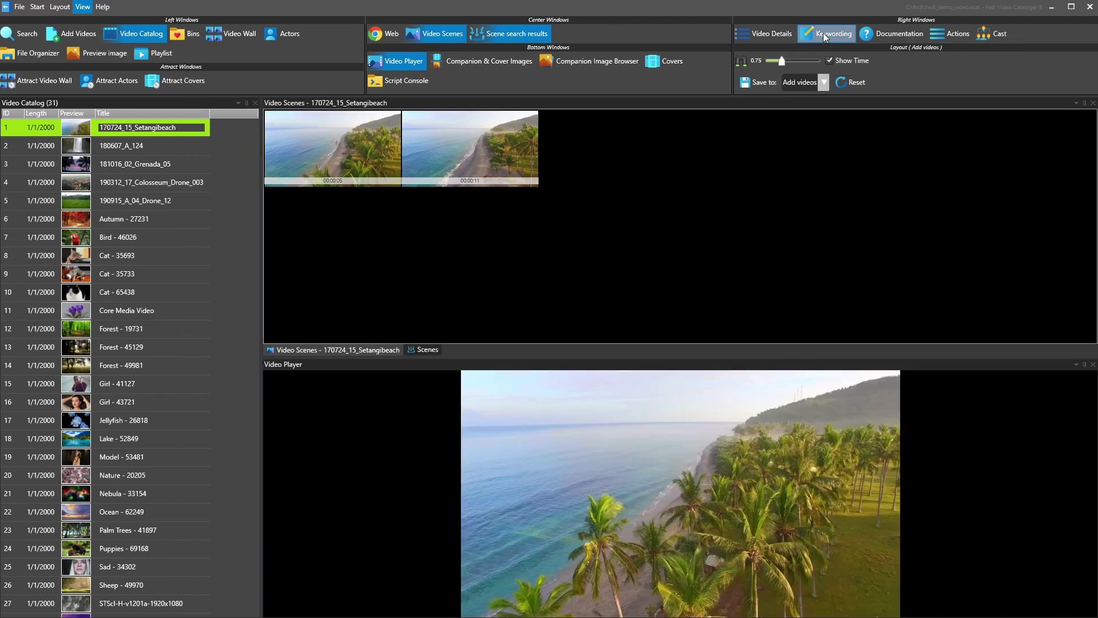
click(824, 36)
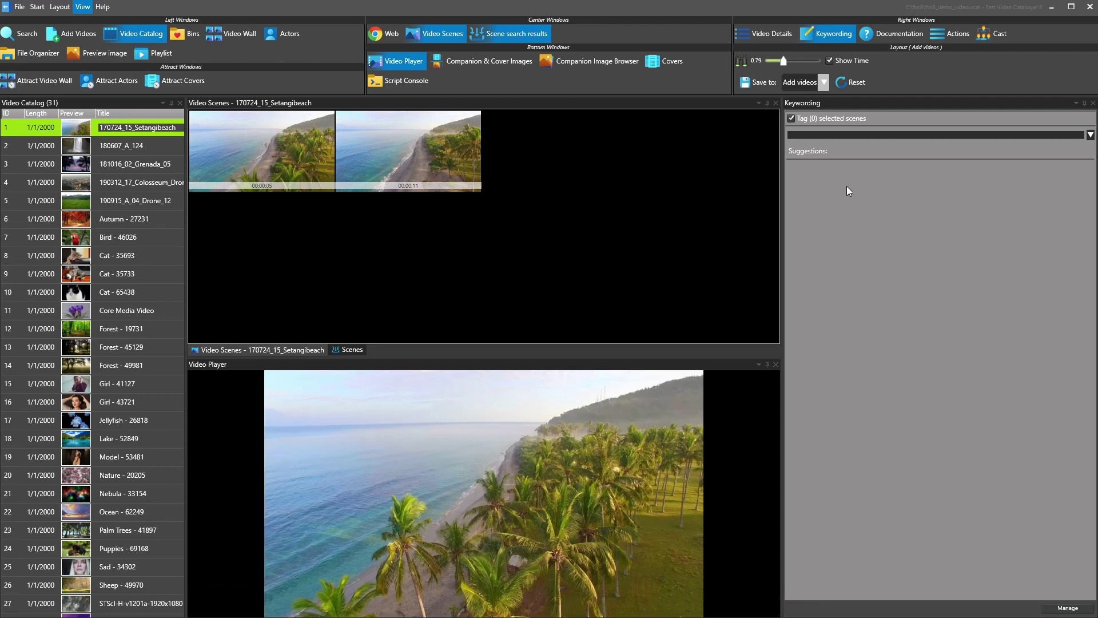
key(ctrl+F1)
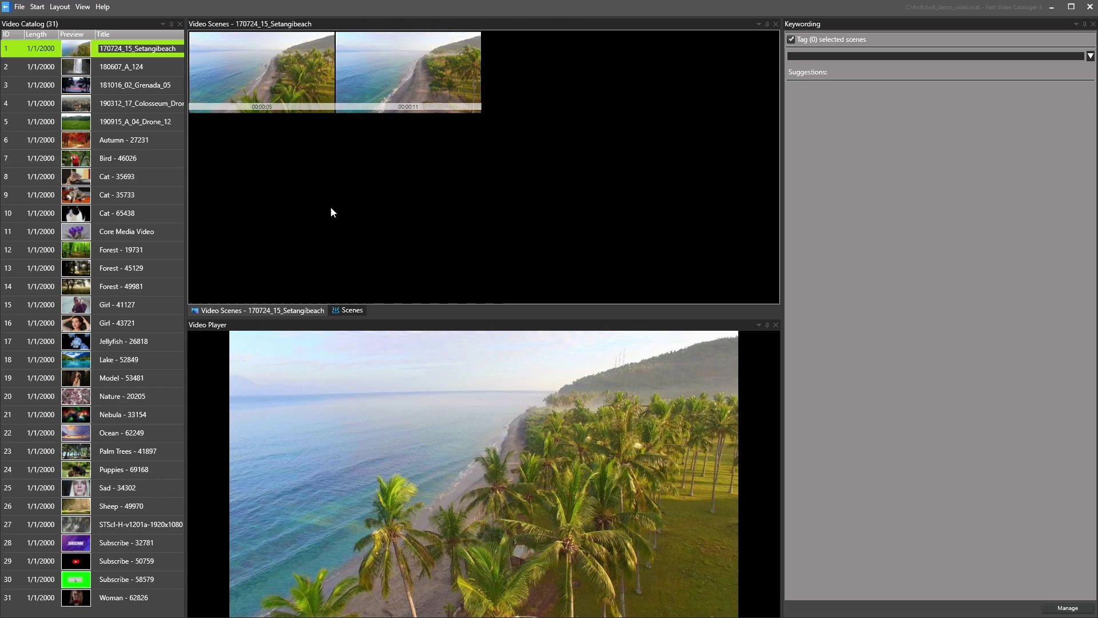
Tag the Bird - 46026 video with the keyword 'bird'.
click(70, 161)
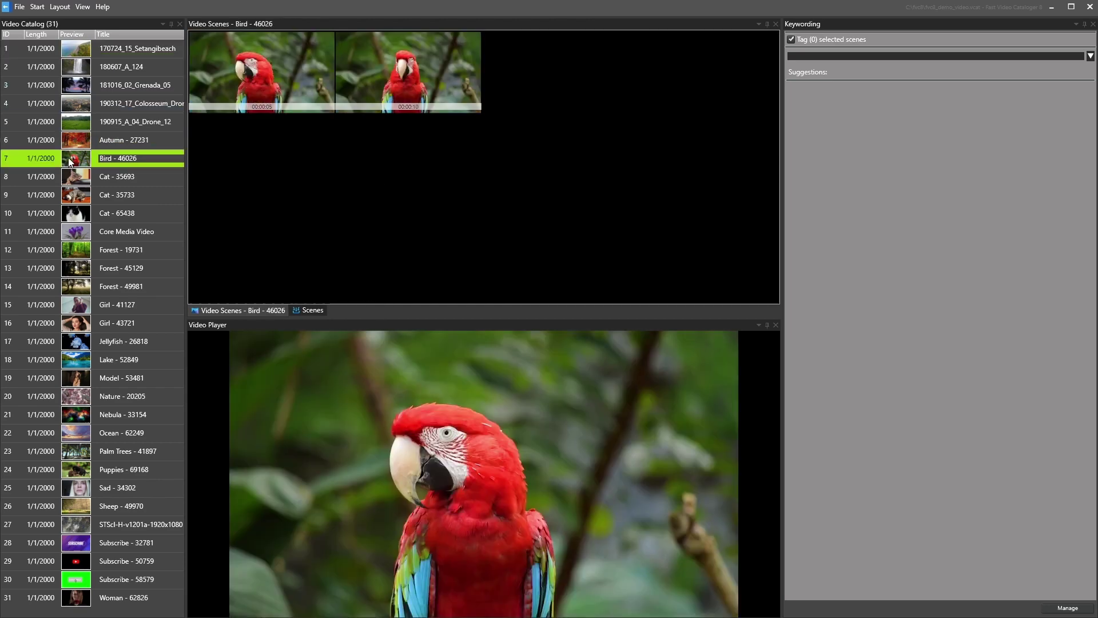
click(802, 55)
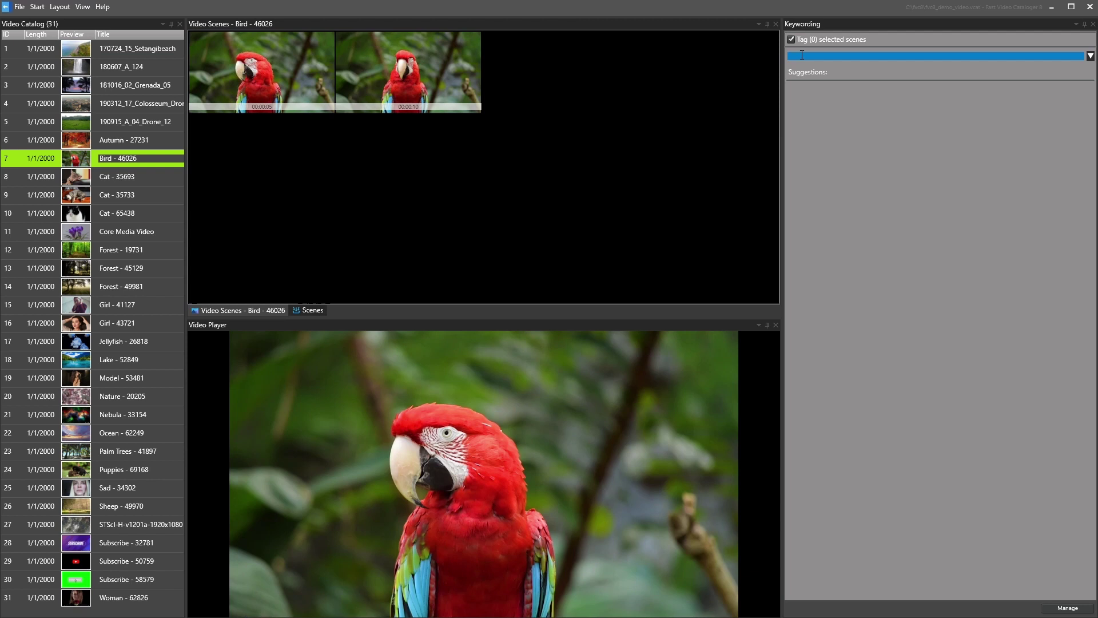
text(bird)
key(Return)
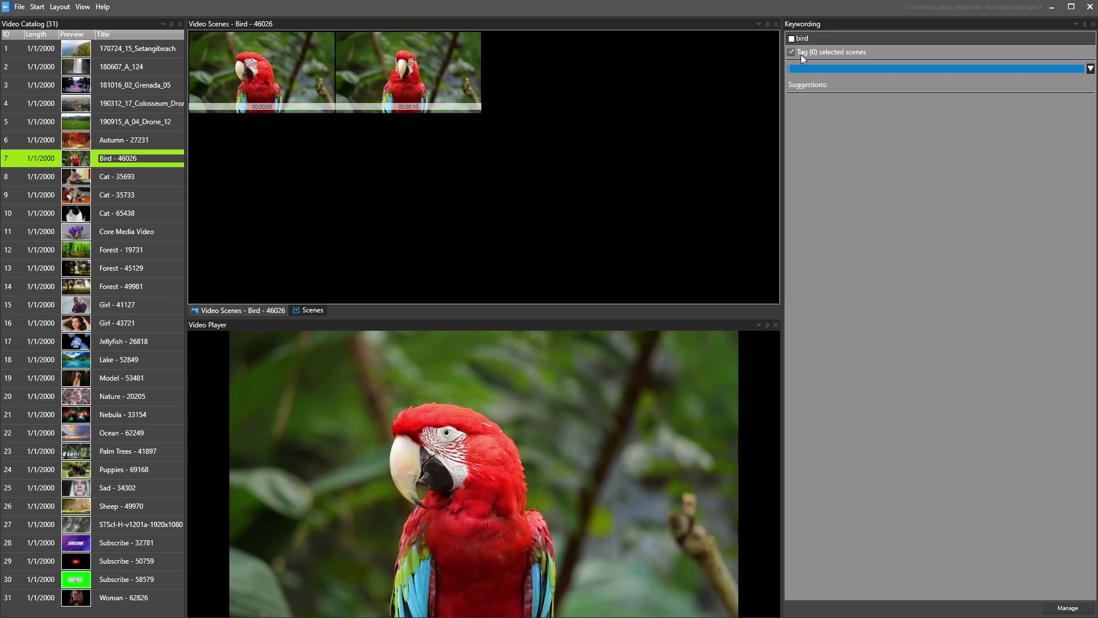
Check the Autumn - 27231 video's keywords, return to Bird, and move to Cat - 35693.
click(74, 142)
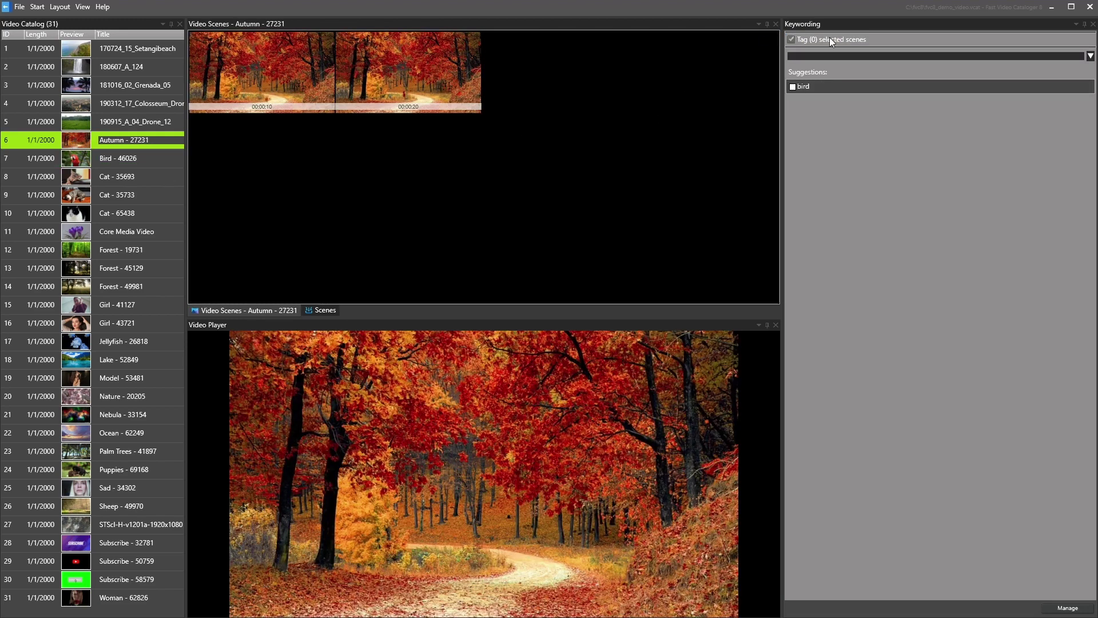
click(78, 160)
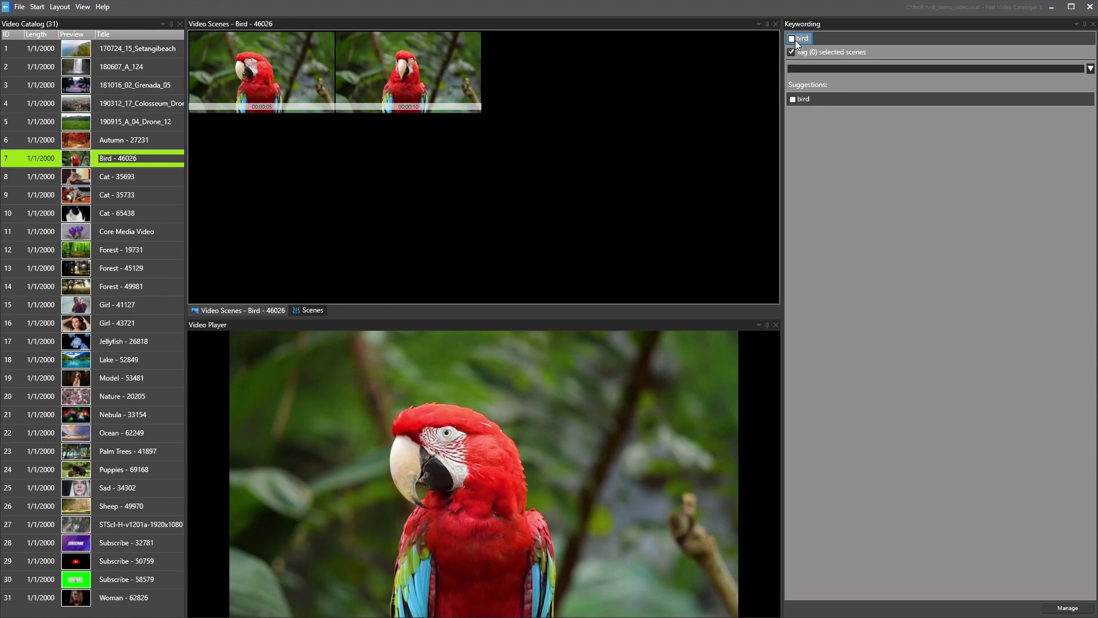
mouse_move(800, 38)
key(Down)
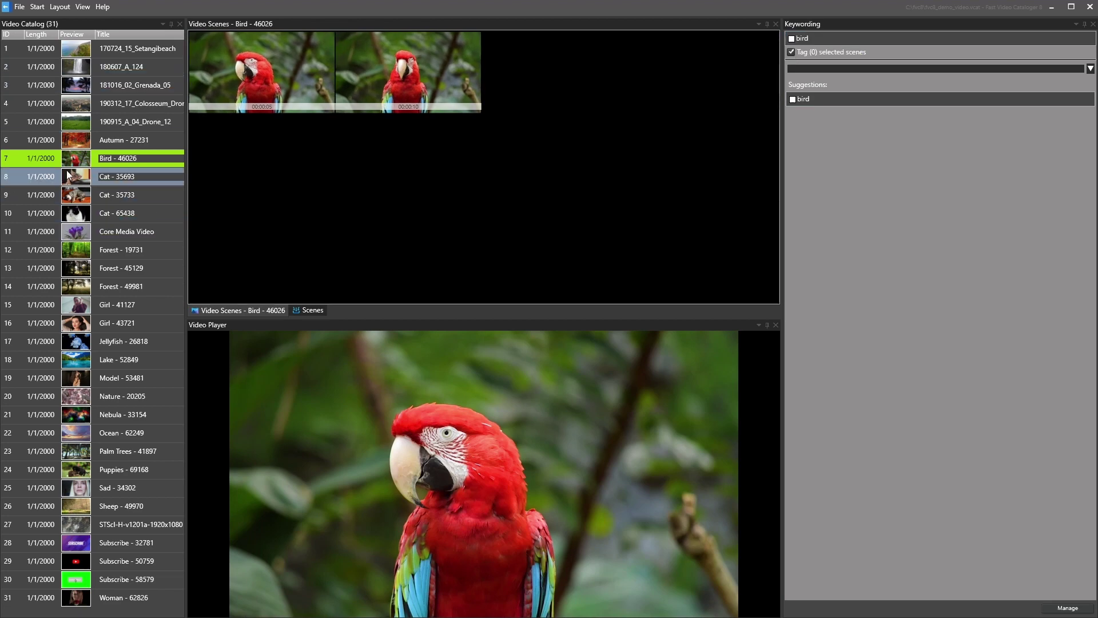
Select all three Cat videos and tag them with the keyword 'cat'.
shift+click(79, 219)
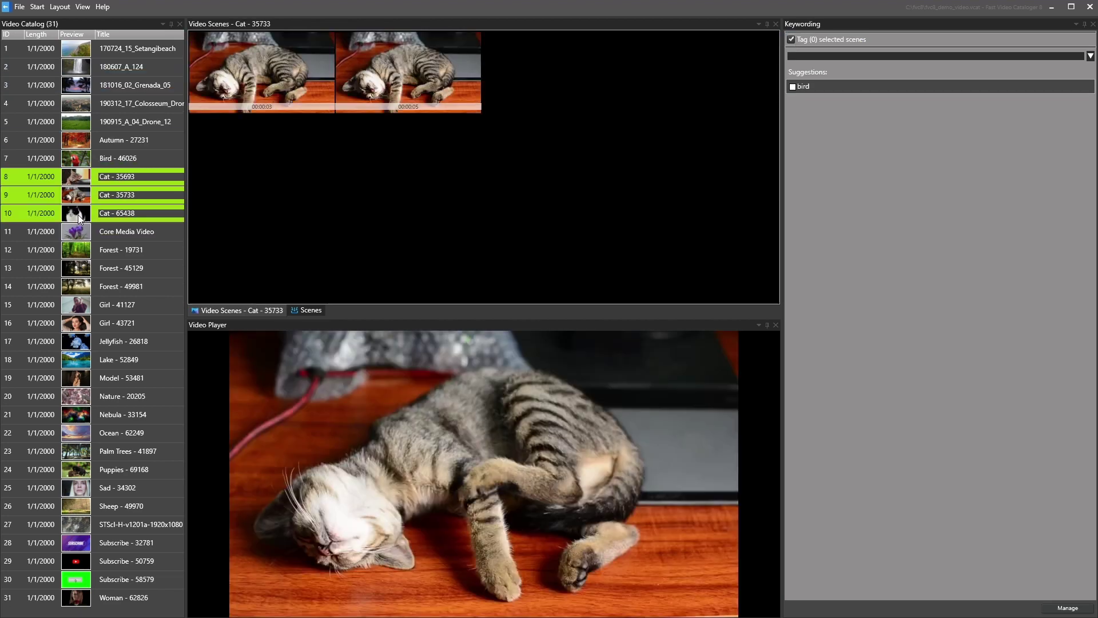
click(797, 55)
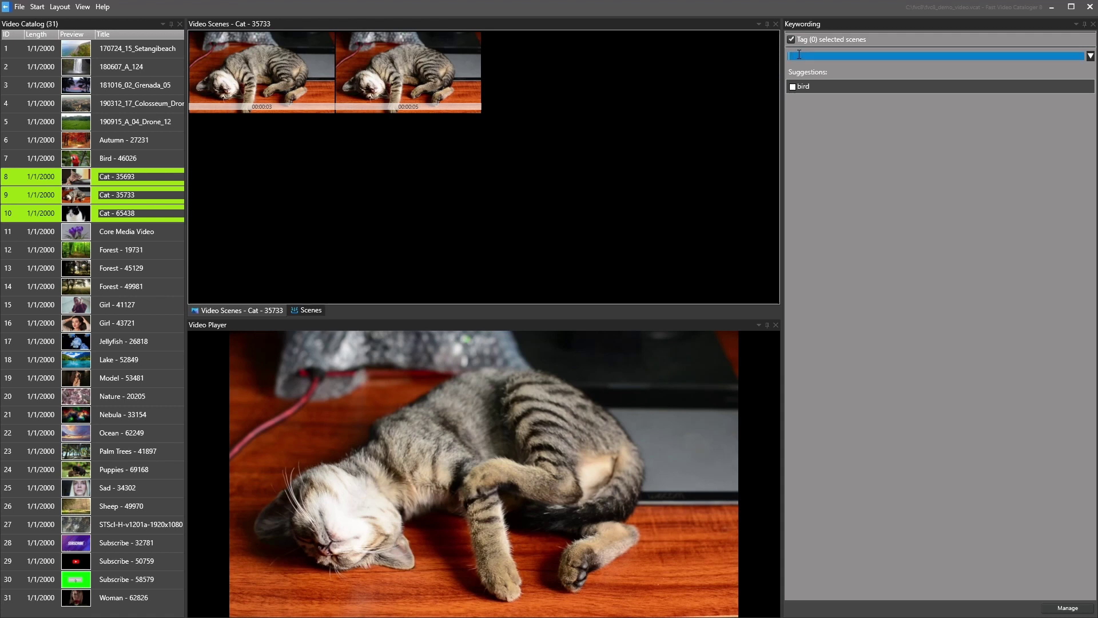
text(cat)
key(Return)
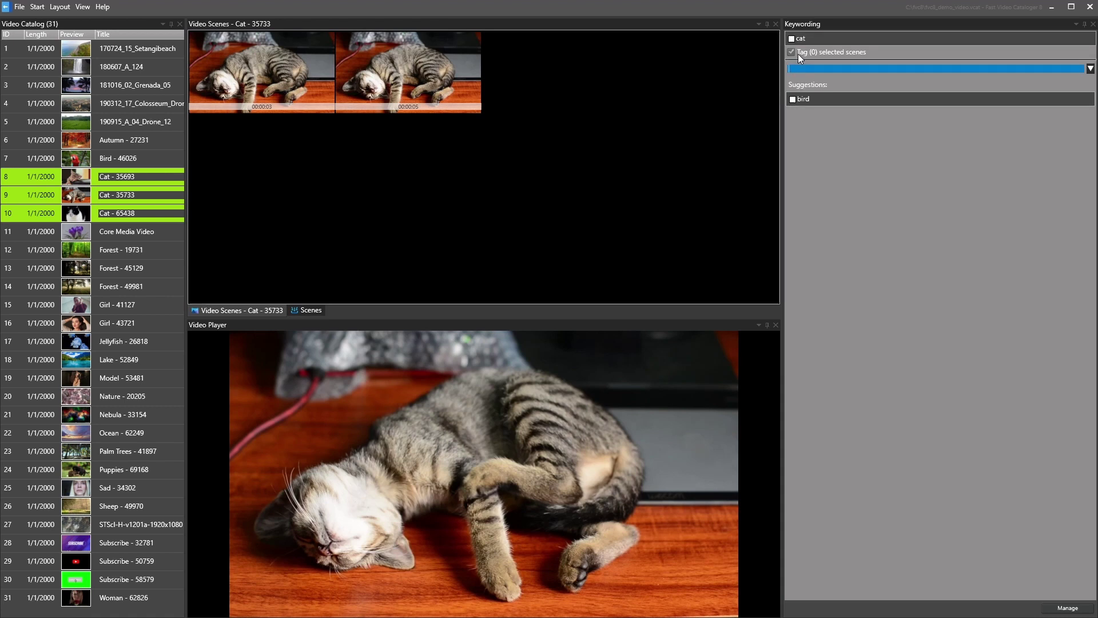
Tag the Bird video and the three Cat videos with the keyword 'animals'.
click(77, 160)
shift+click(83, 213)
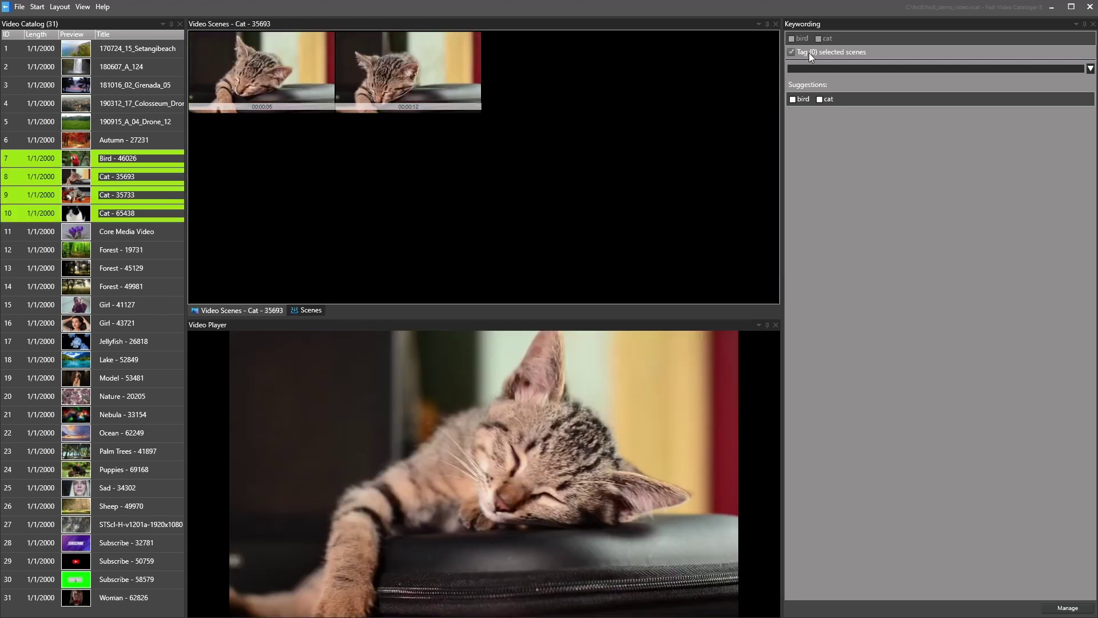
click(809, 67)
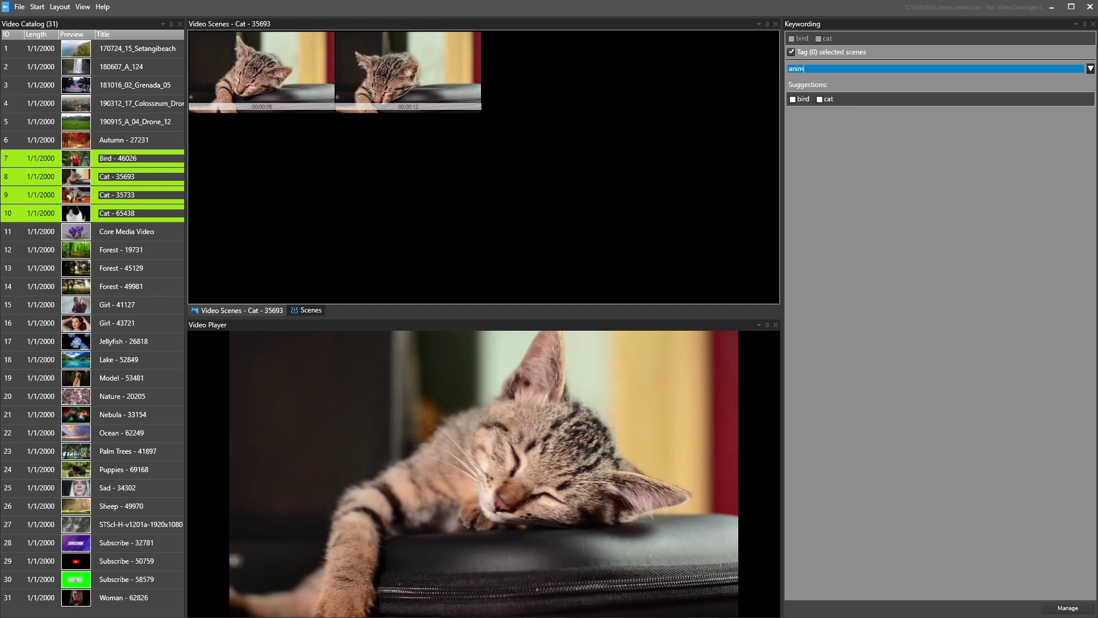
text(animals)
key(Return)
On Cat - 65438, remove the 'cat' tag with confirmation, then re-add 'cat' from the suggestions.
click(80, 234)
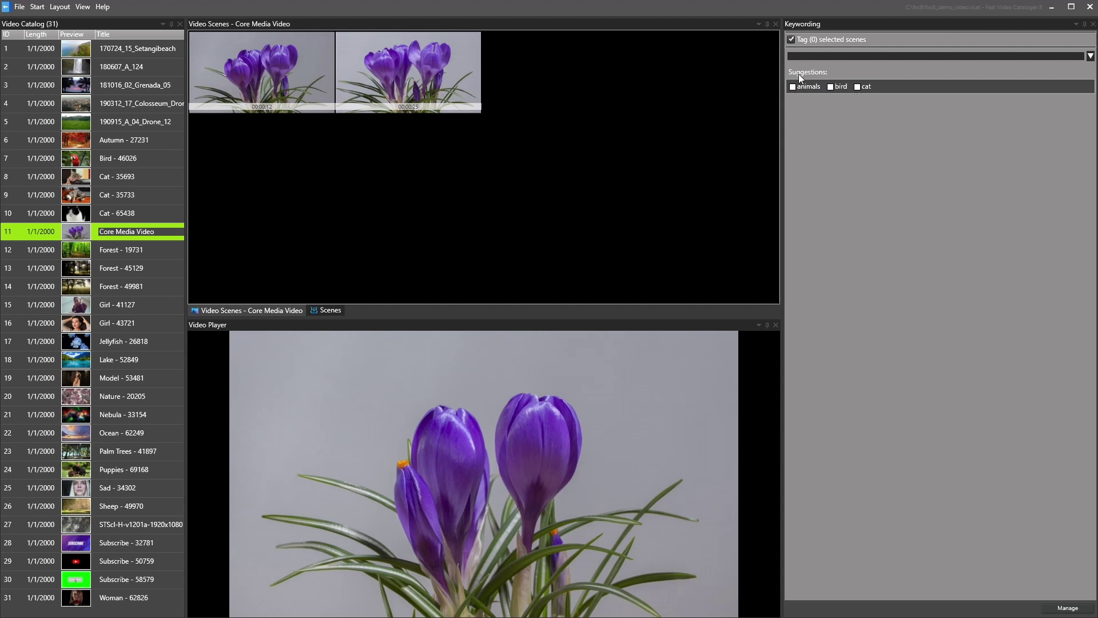
key(Up)
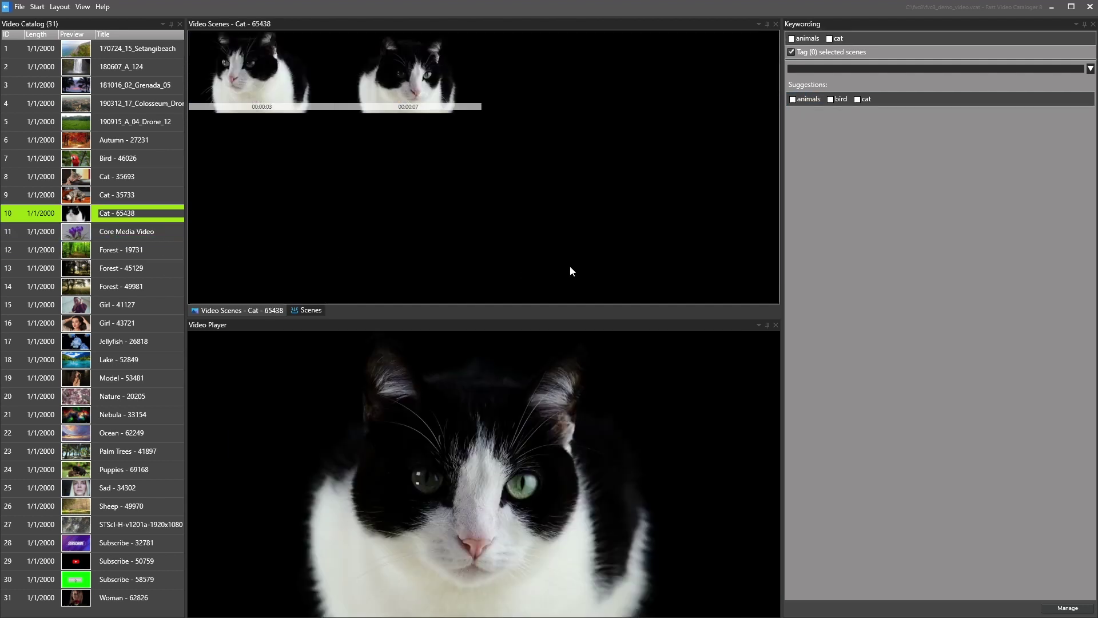
click(834, 39)
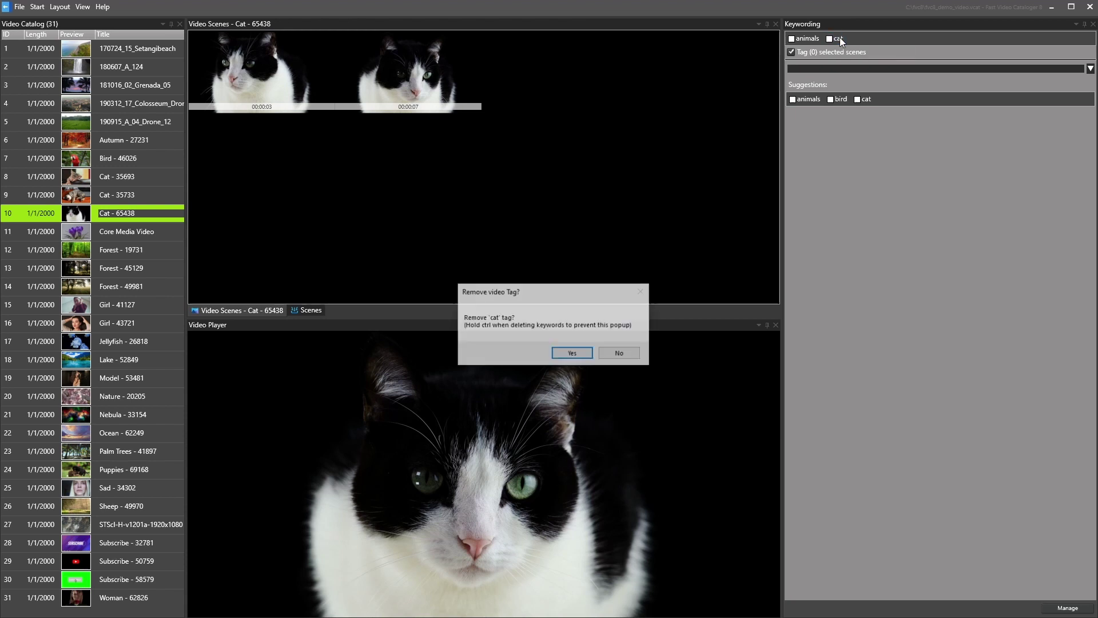
click(573, 353)
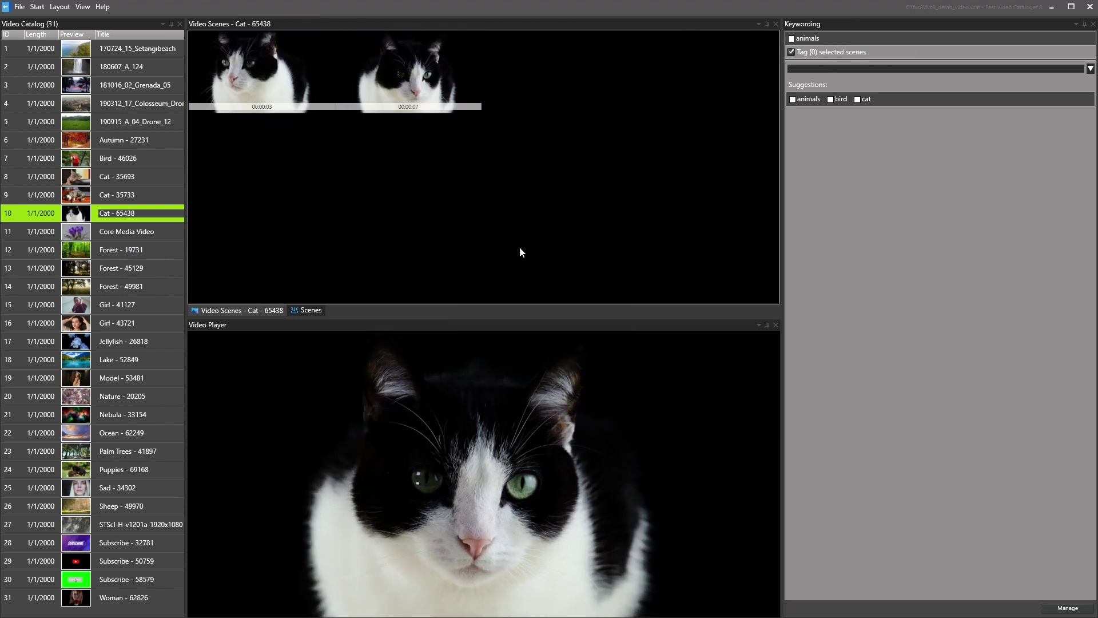
click(868, 98)
In the Keyword Manager, select 'animals' and pick blue from its colour list.
click(1057, 610)
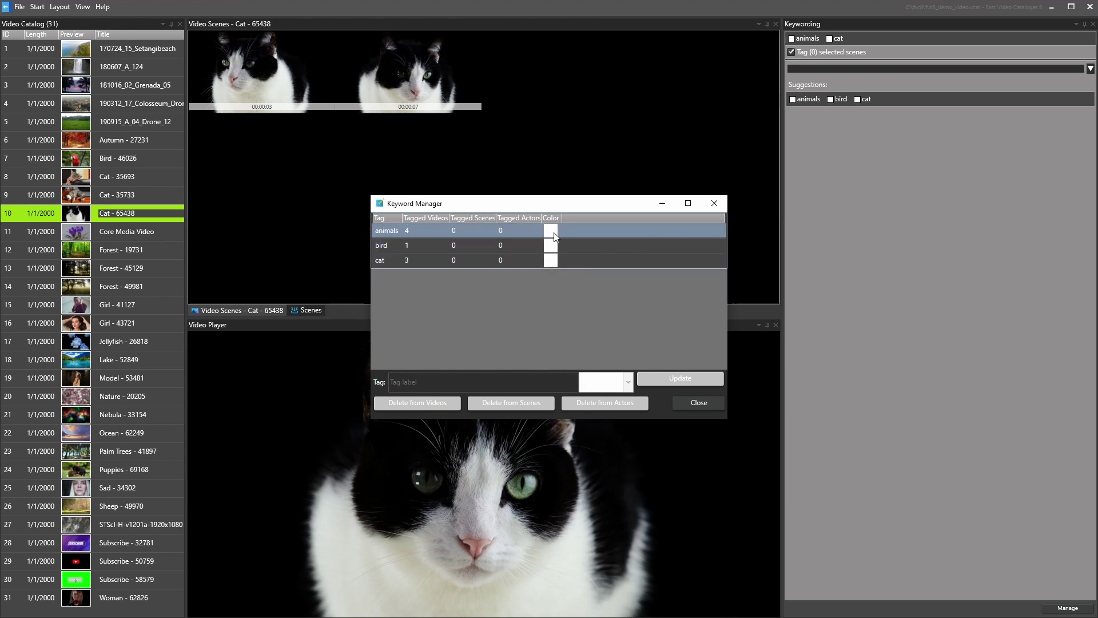
click(404, 230)
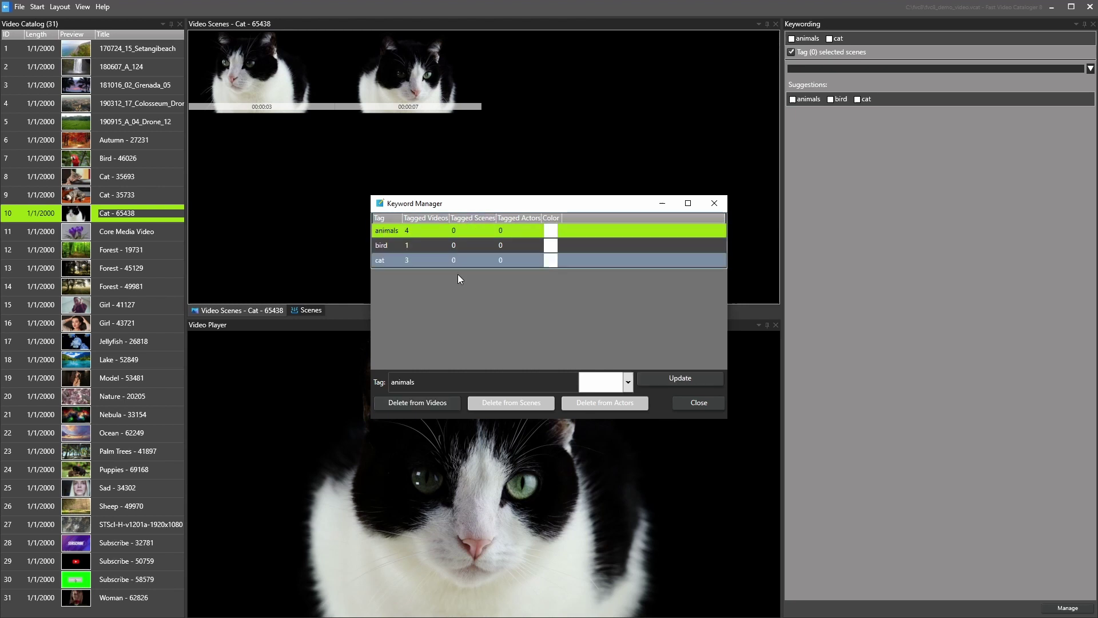
click(628, 381)
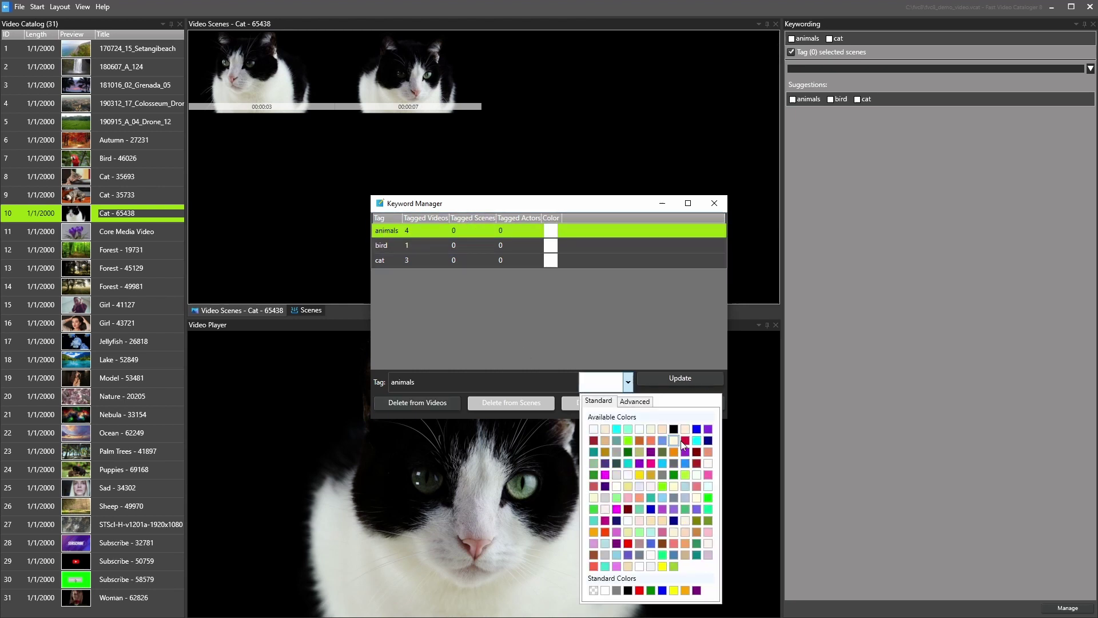
click(697, 431)
click(697, 405)
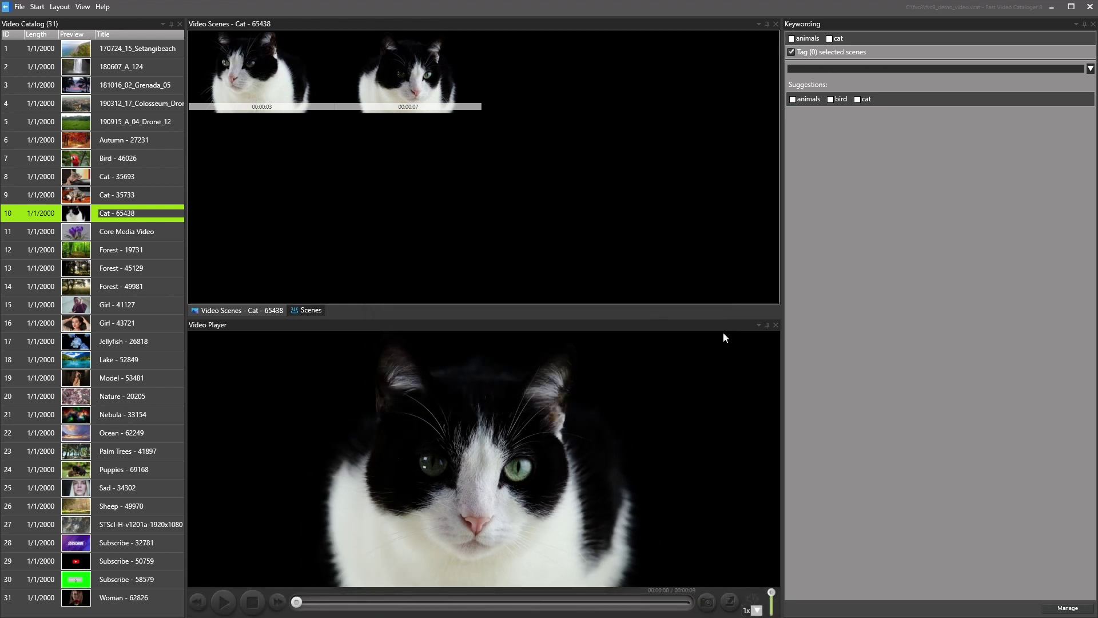
Apply blue to 'animals' in the Keyword Manager, close it, and select the 00:00:07 cat scene.
click(1067, 608)
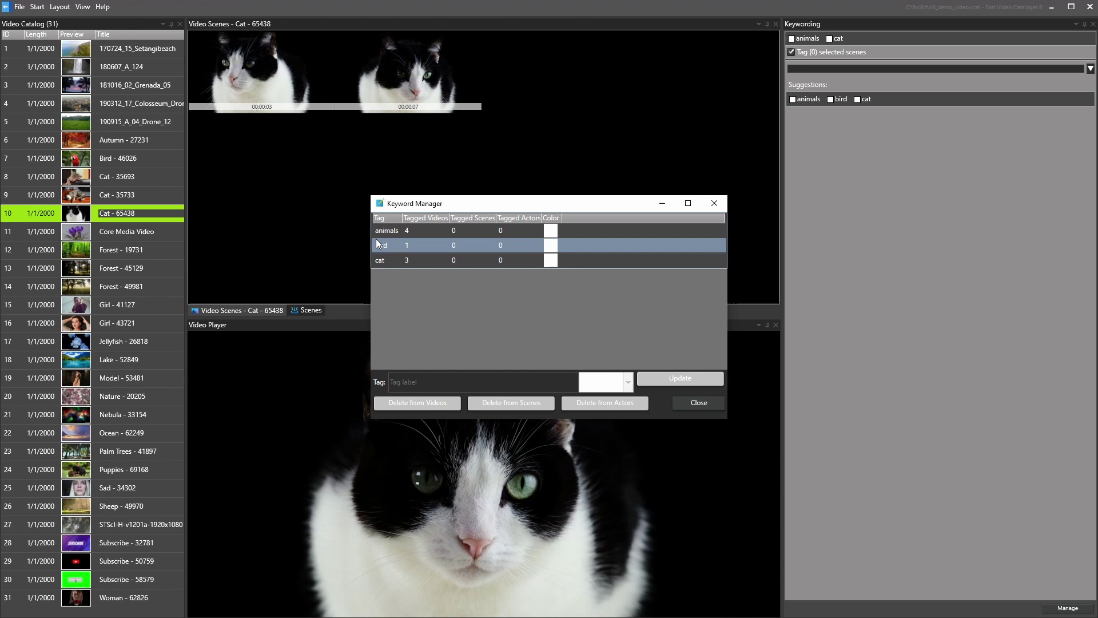
click(430, 232)
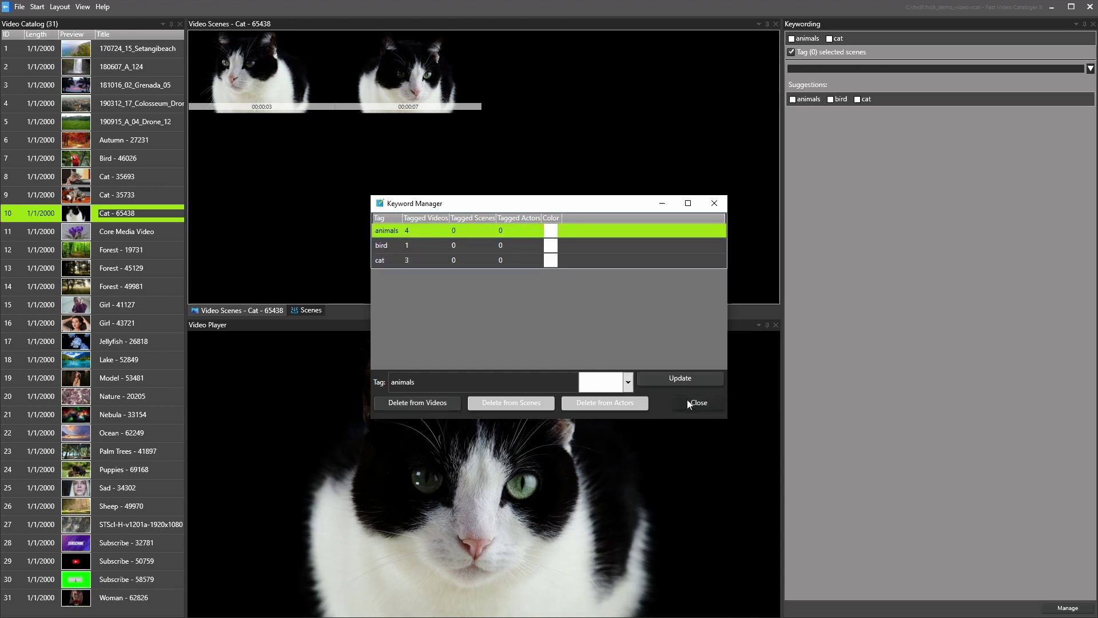
click(629, 383)
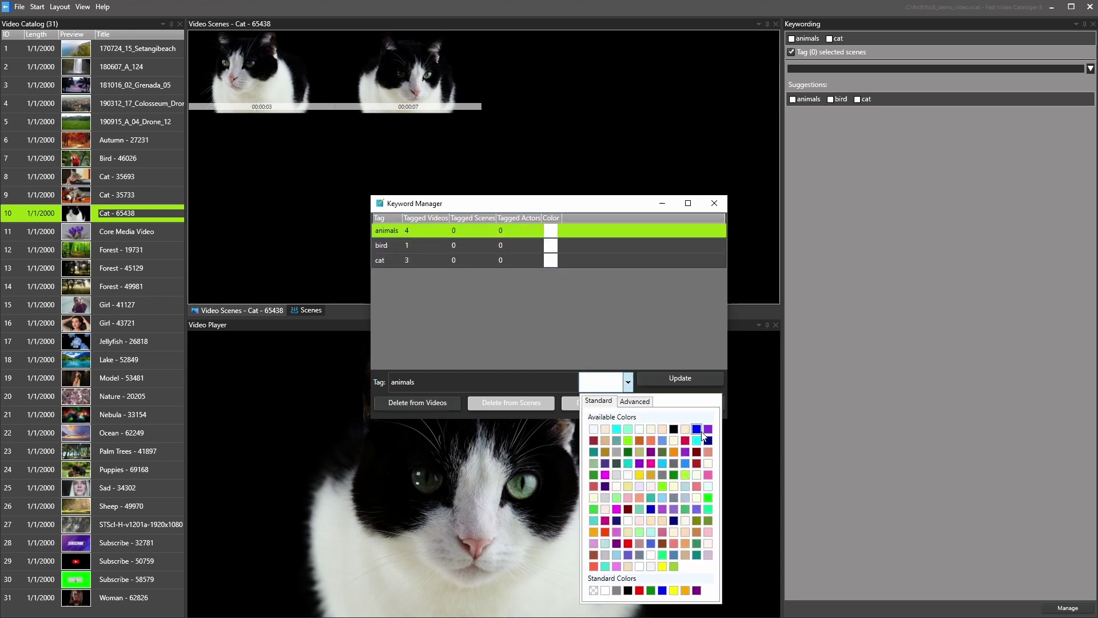
click(697, 429)
click(667, 379)
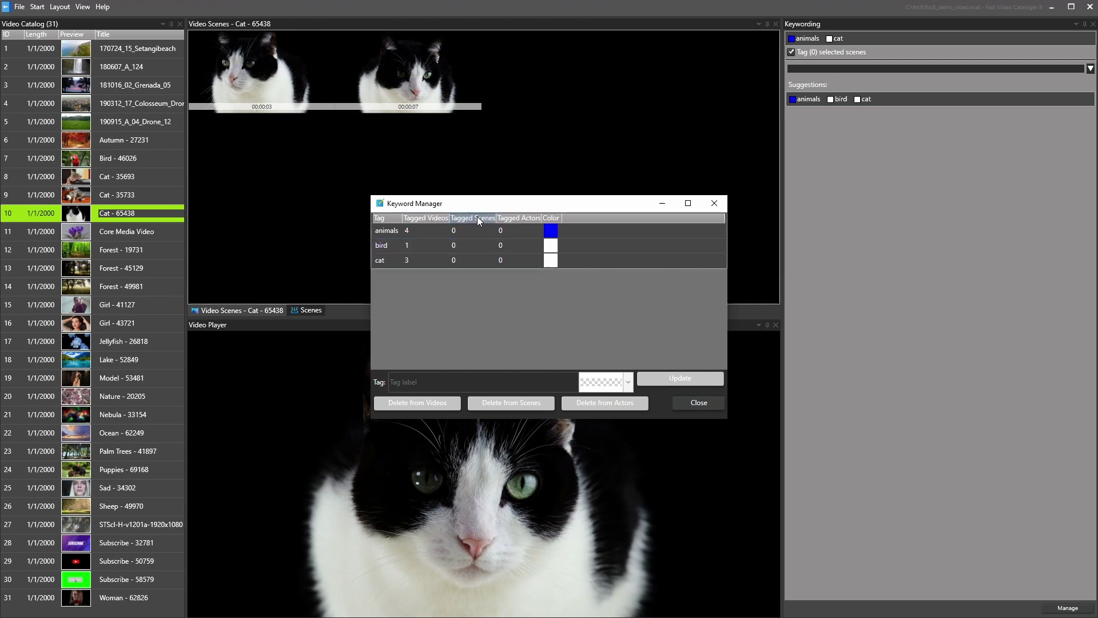
click(686, 403)
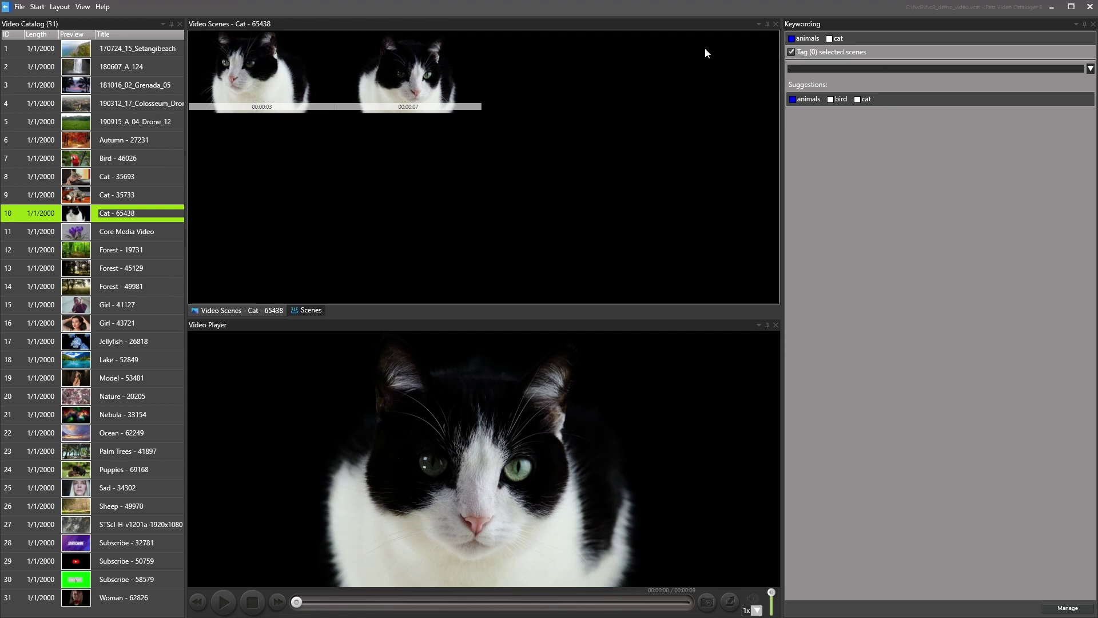
click(421, 56)
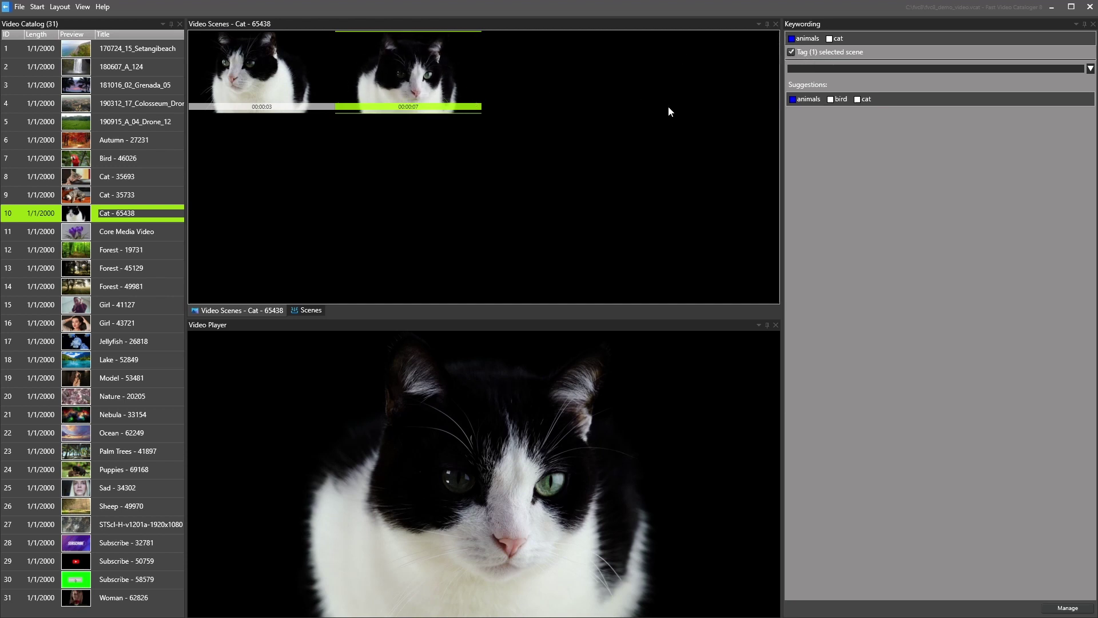
Enter 'stare' in the Keywording field to tag the 00:00:07 Cat - 65438 scene.
click(803, 67)
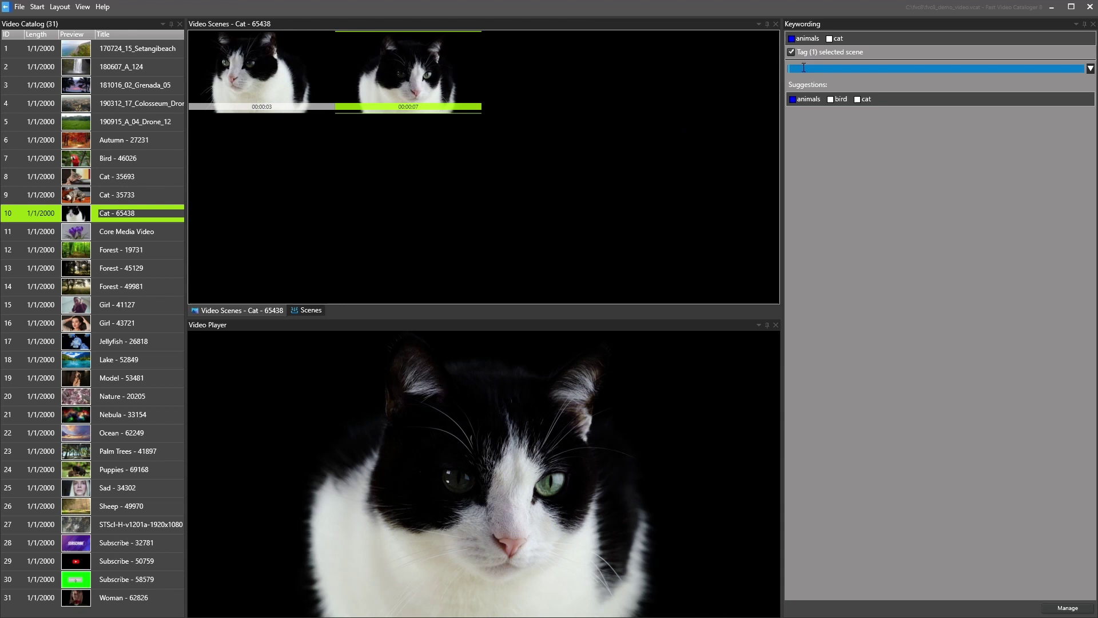
text(stare)
key(Return)
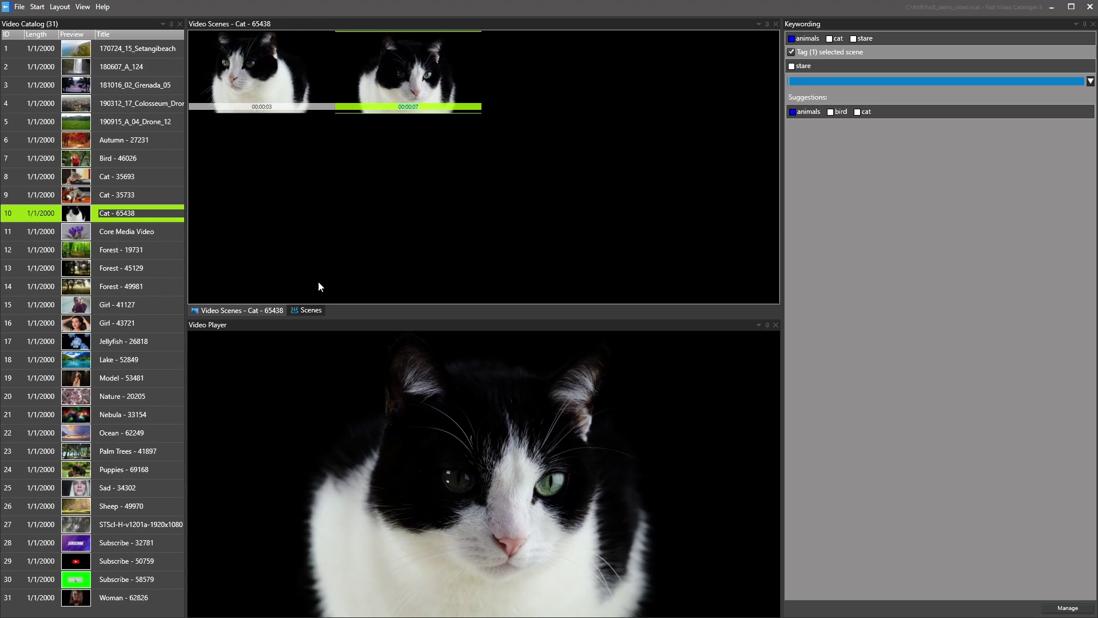
Show and widen the Search panel, then dock the Video Catalog list beside it.
click(55, 11)
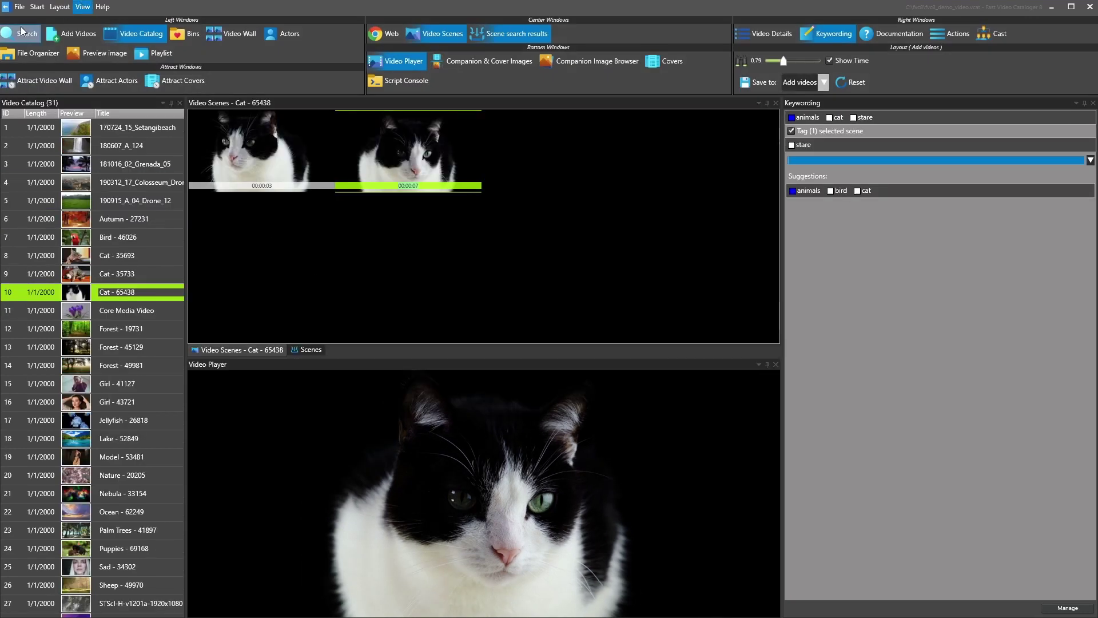
click(22, 31)
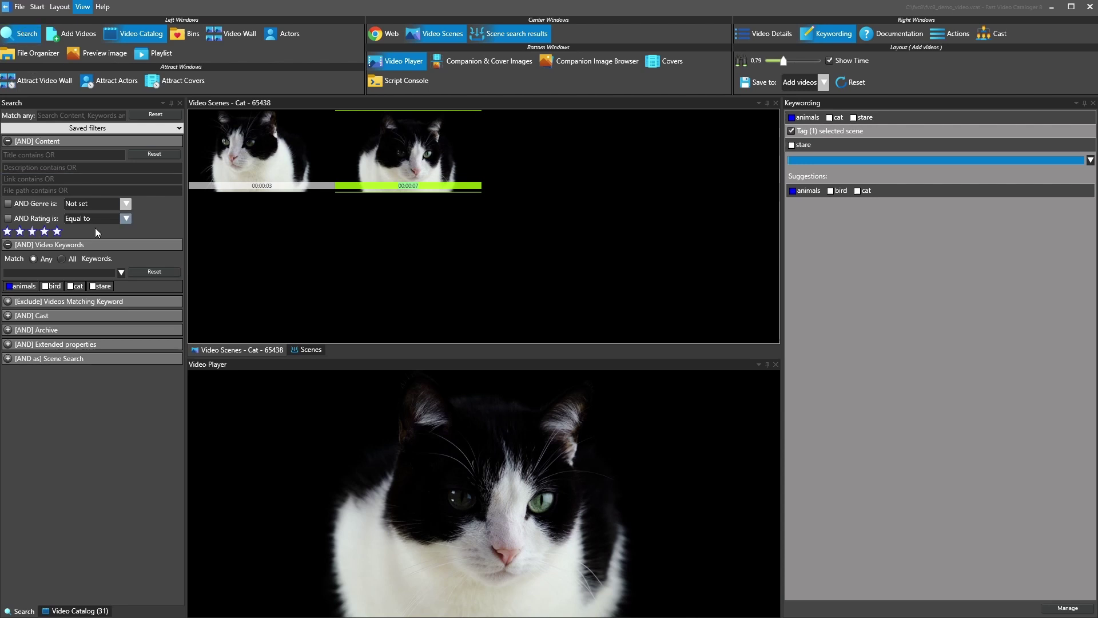
drag(185, 218, 314, 224)
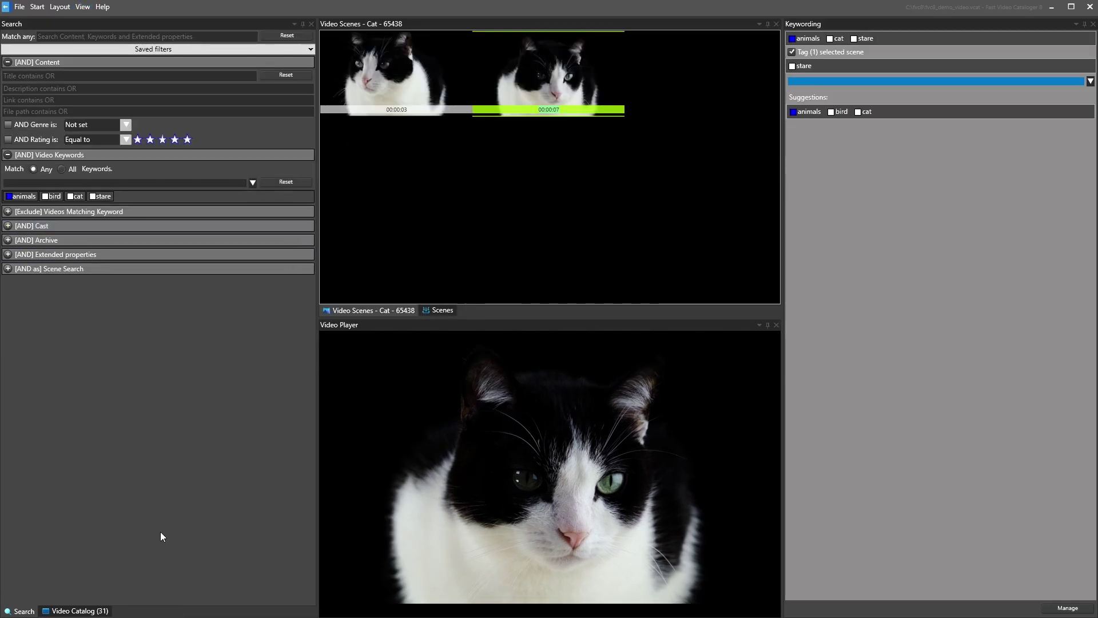
click(55, 611)
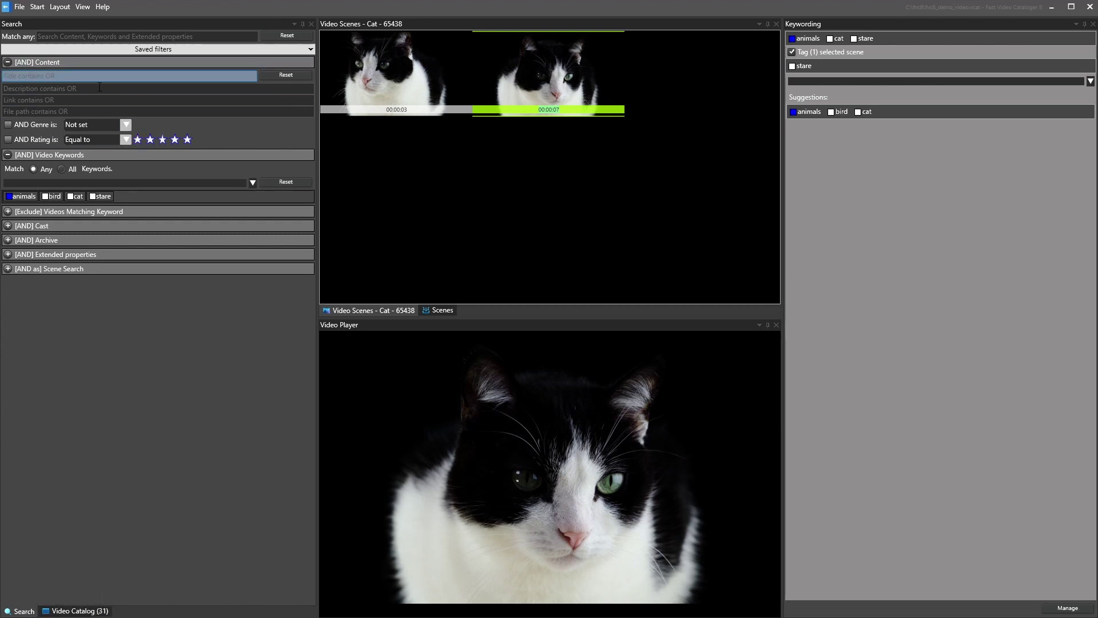
click(78, 611)
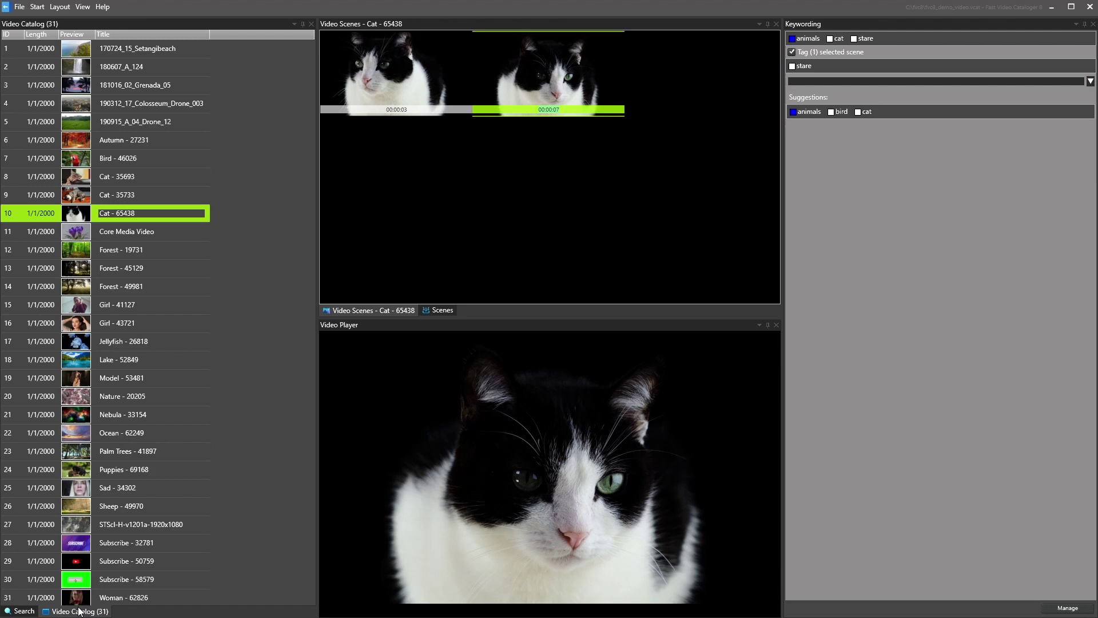
drag(76, 611, 181, 319)
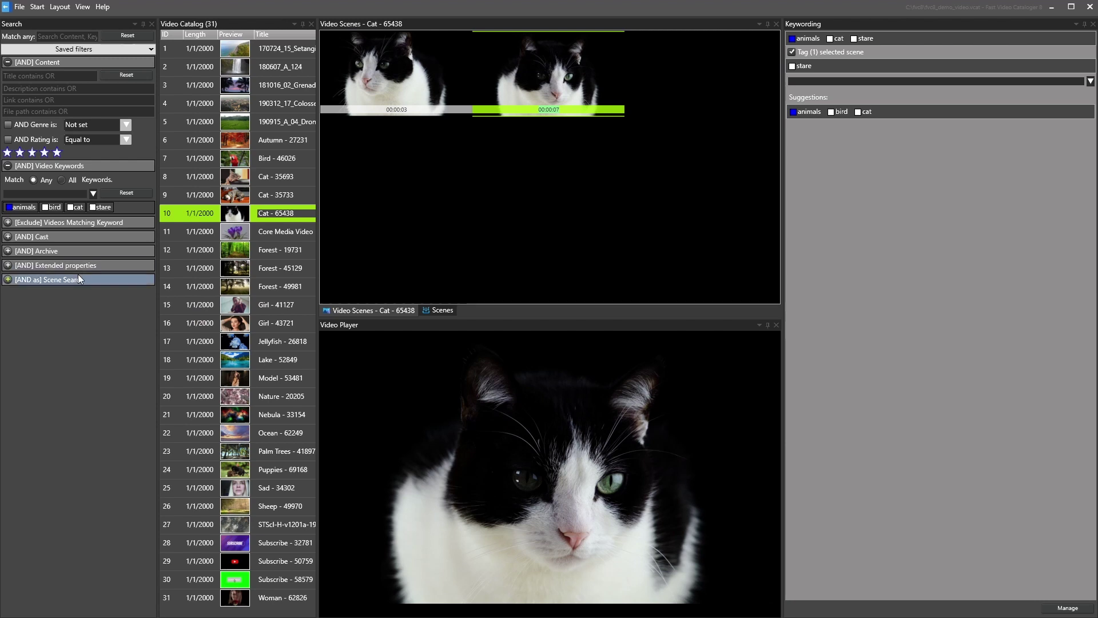
Collapse the content filter, then click the animals, bird and cat Video Keyword filters.
click(49, 63)
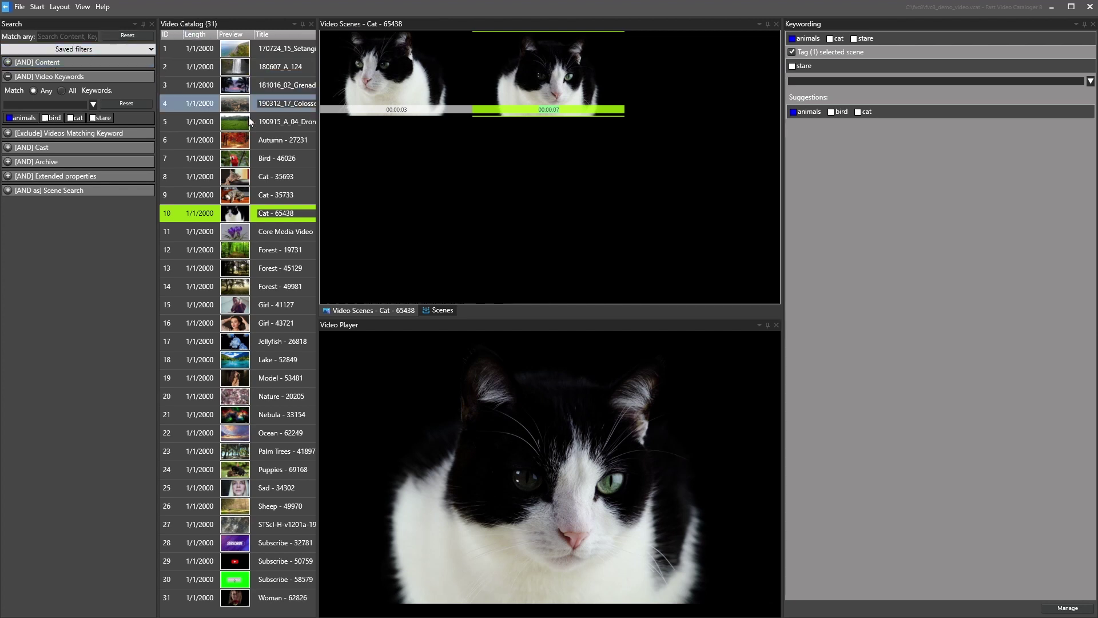
click(16, 119)
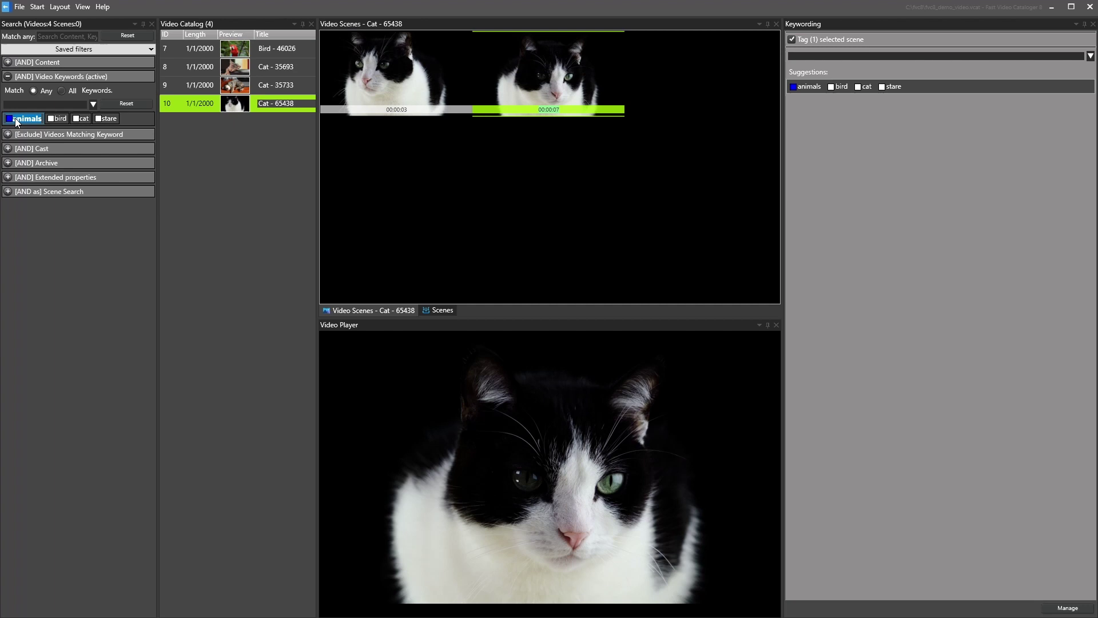
click(57, 119)
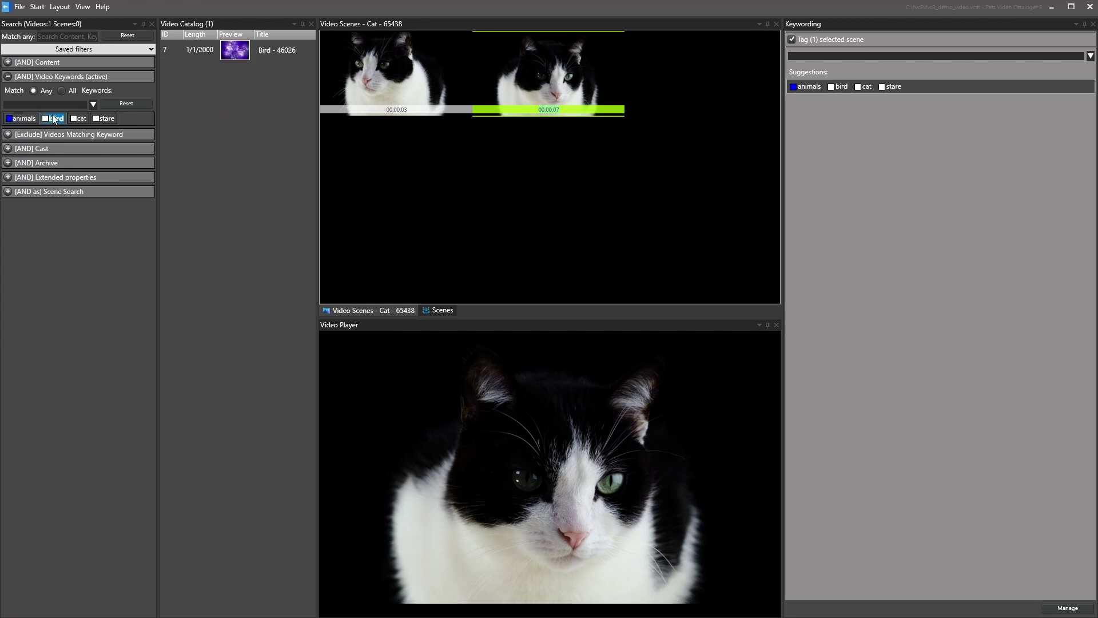
click(79, 118)
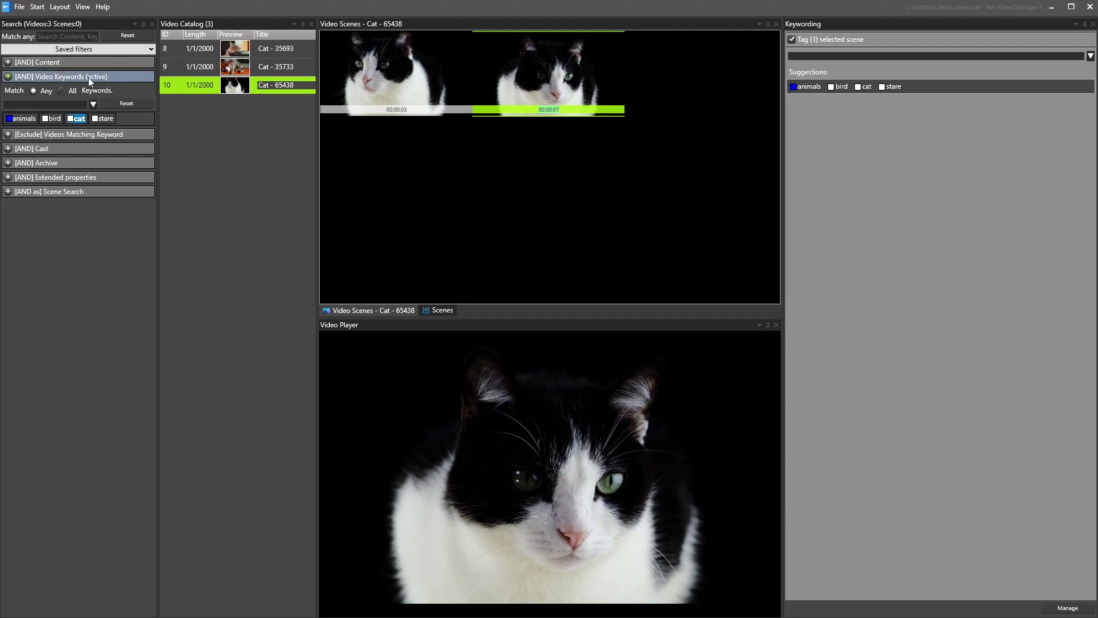
Enable Scene search filtered by 'stare' and show the Scene search results pane.
click(34, 192)
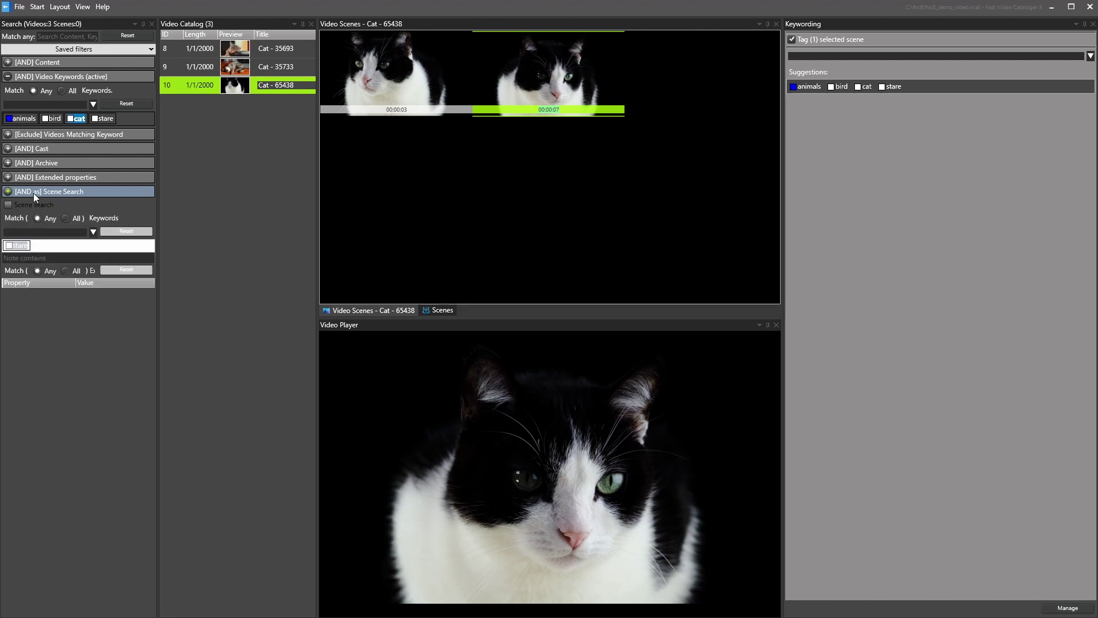
click(9, 205)
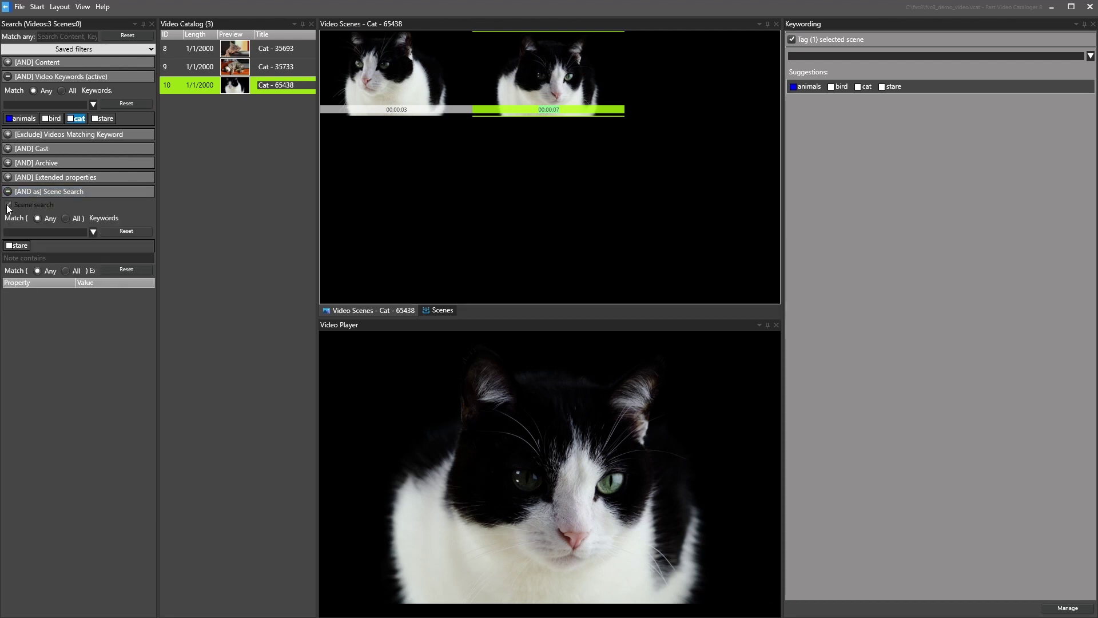
click(20, 247)
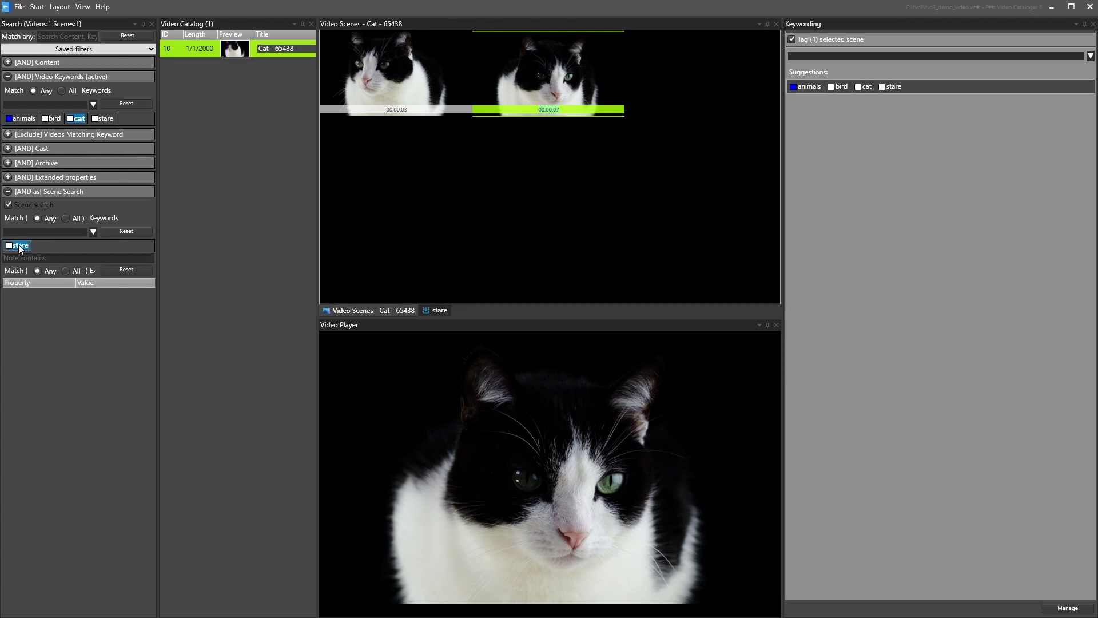
click(78, 6)
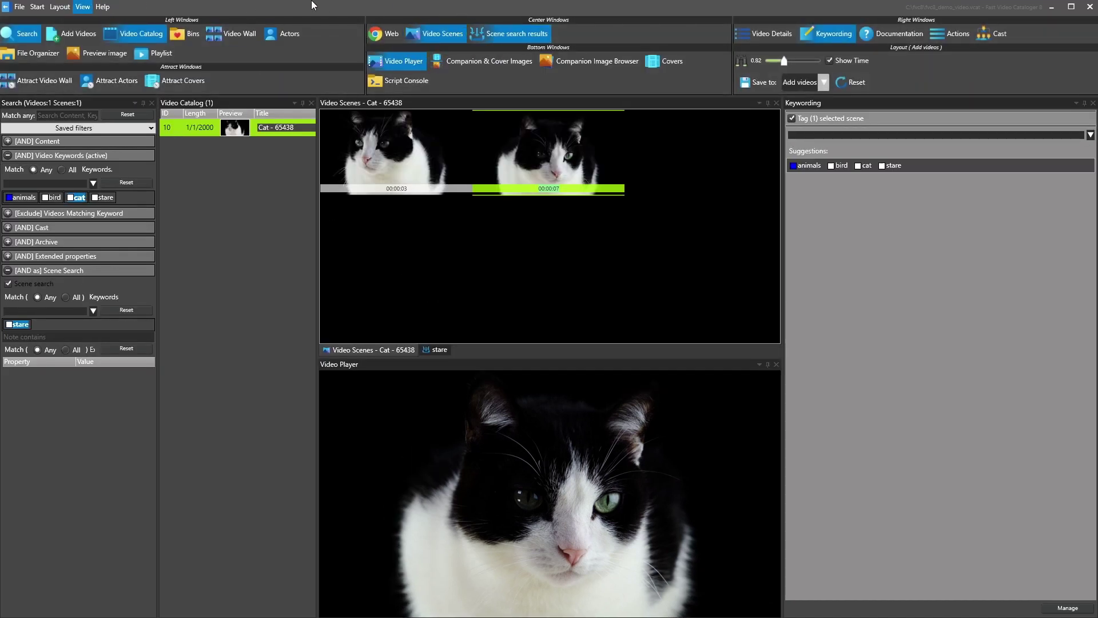
click(435, 351)
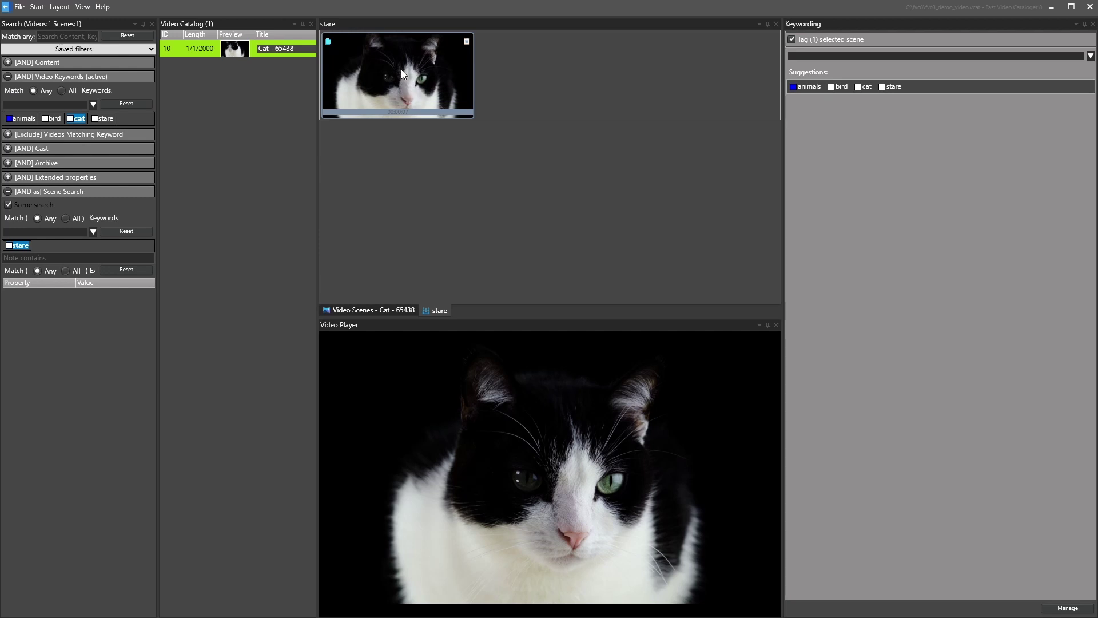
click(10, 78)
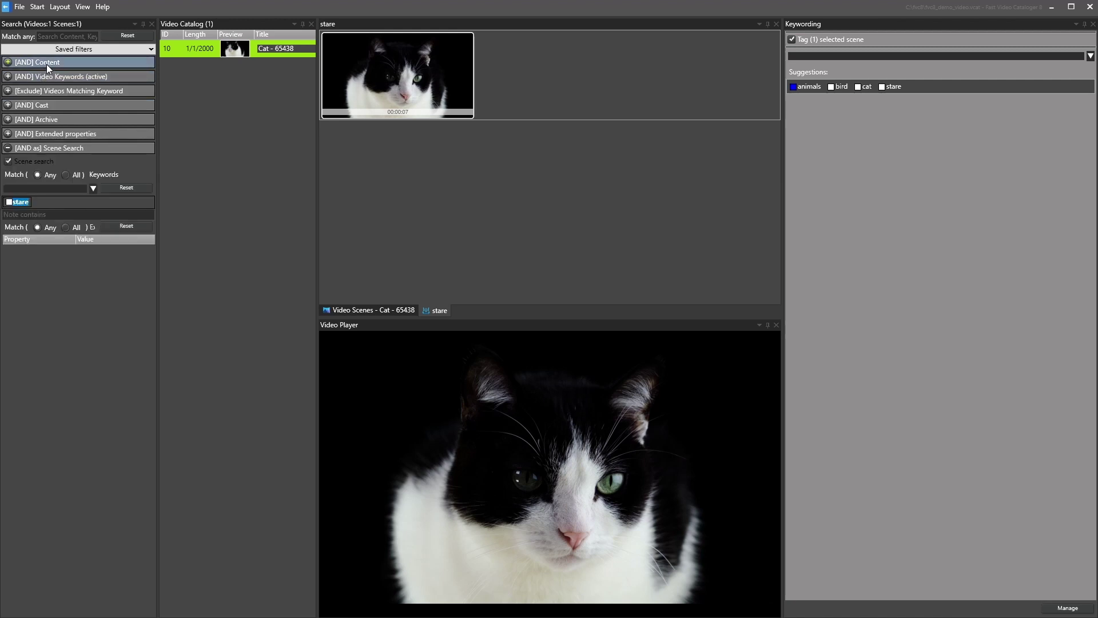
click(43, 61)
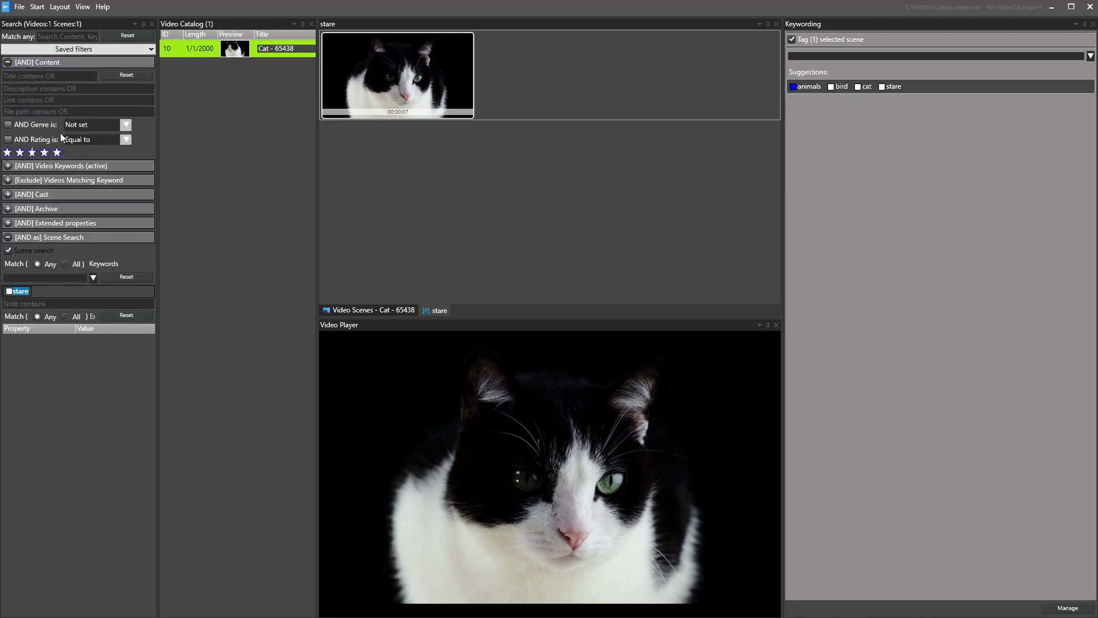
click(39, 61)
click(66, 78)
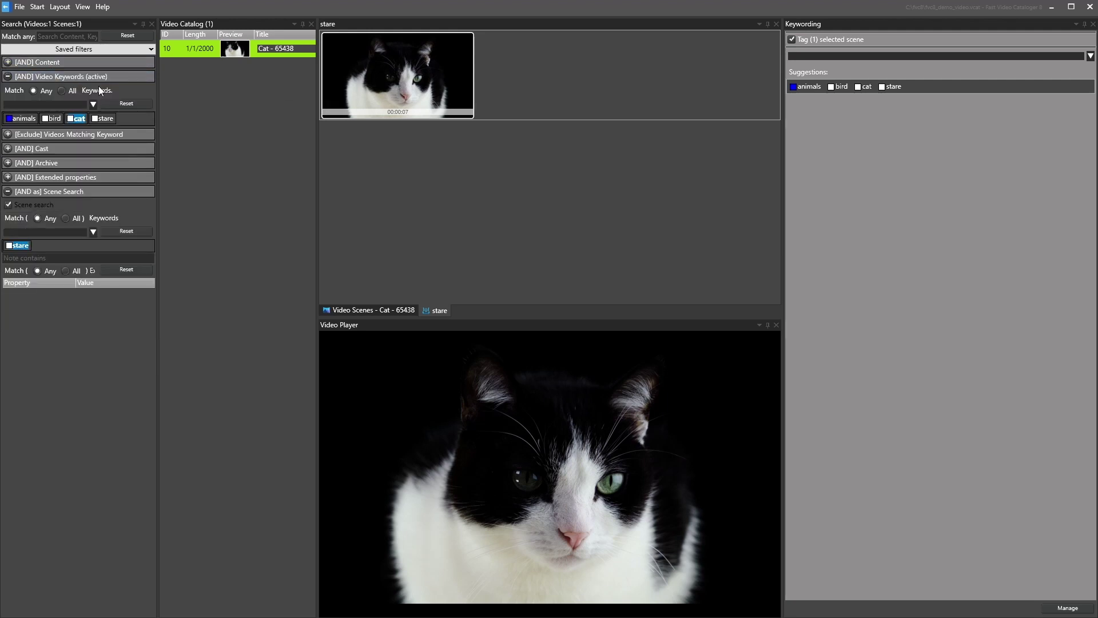
click(47, 77)
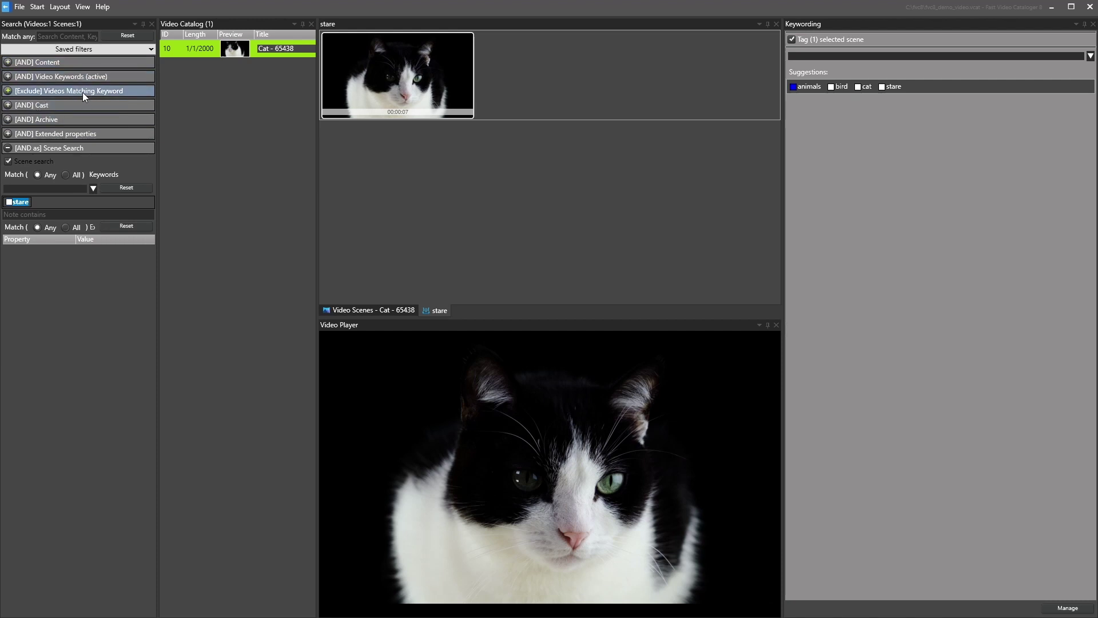
Apply the 'animals' video keyword filter, view the cat video scenes, then disable and collapse Scene search.
click(380, 310)
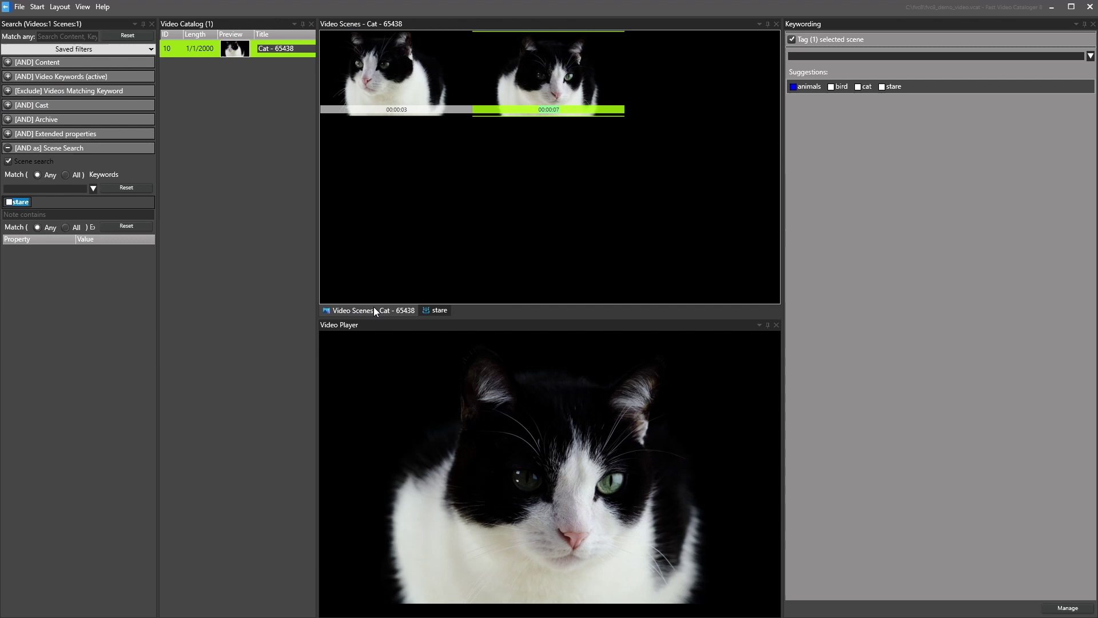
click(82, 75)
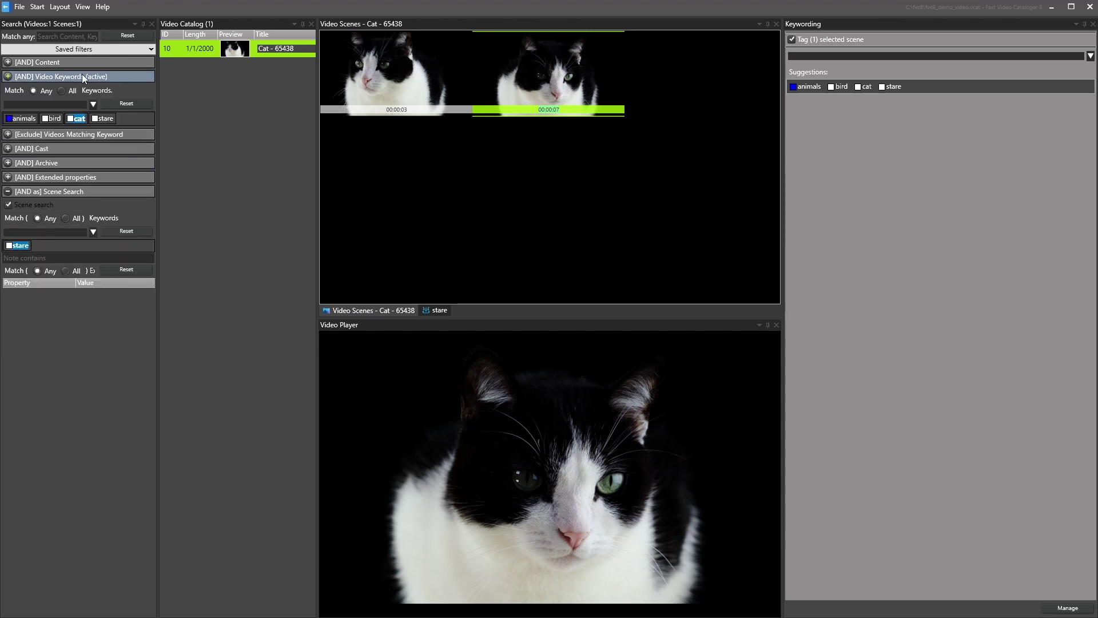
click(21, 119)
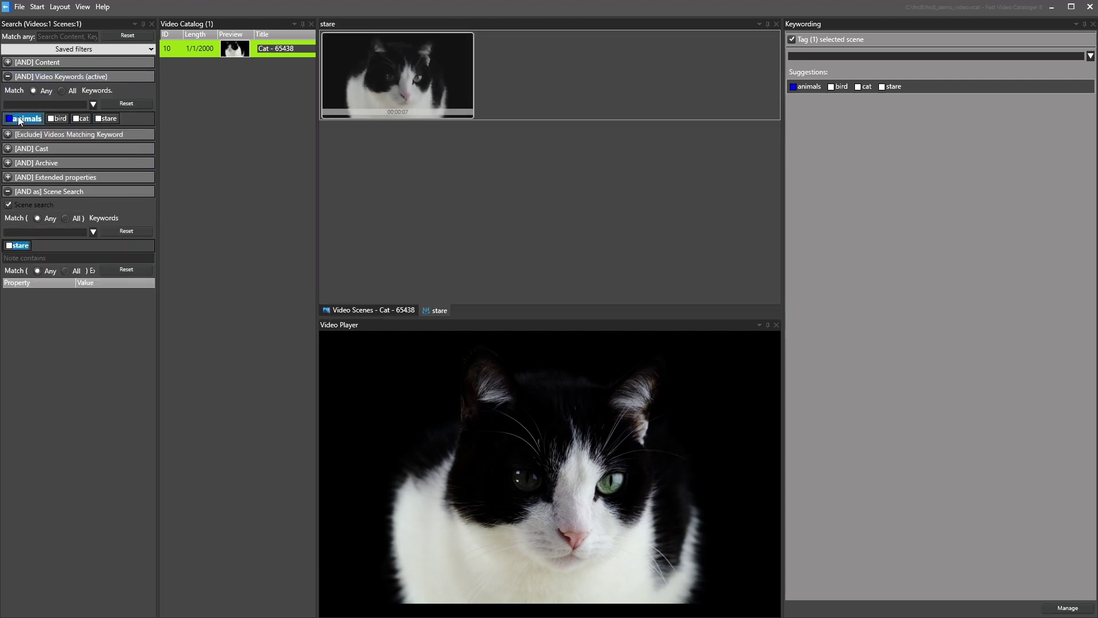
click(410, 311)
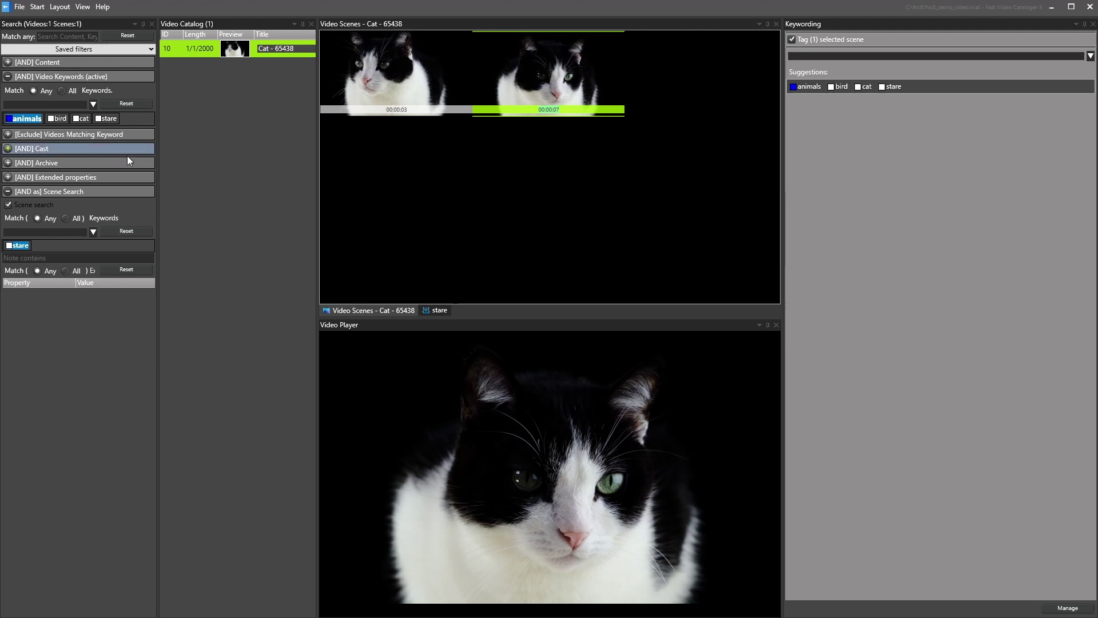
click(22, 119)
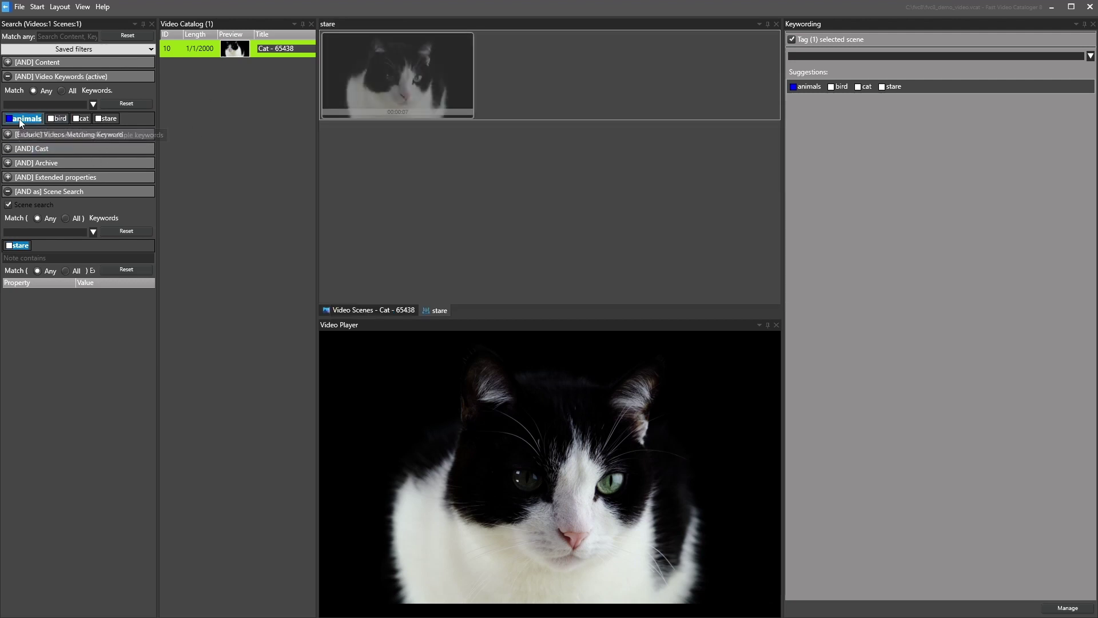
click(11, 205)
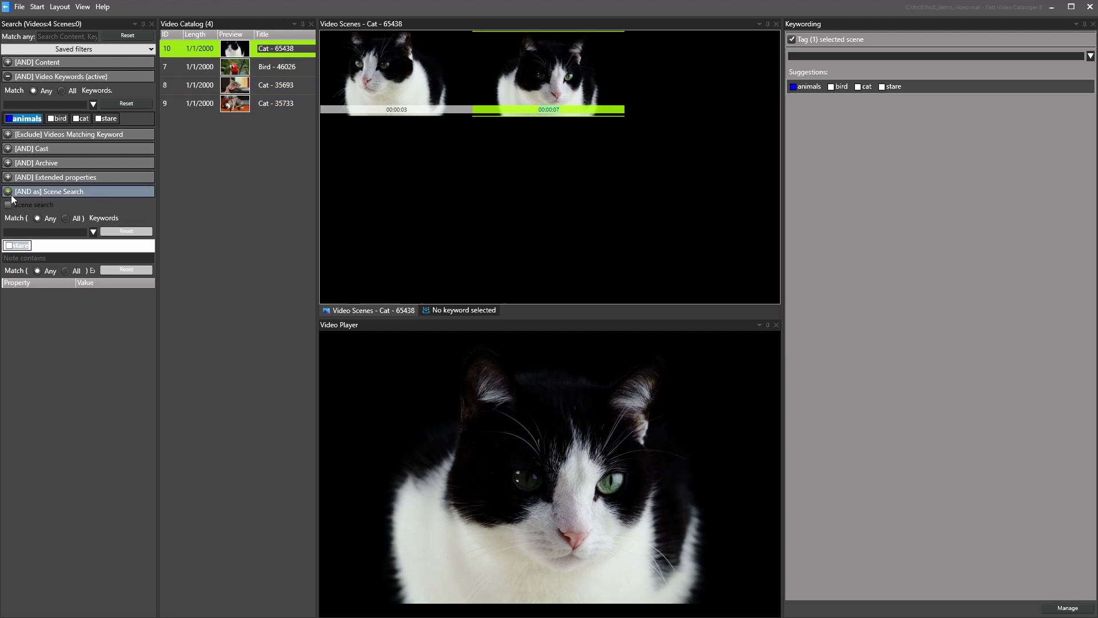
click(8, 192)
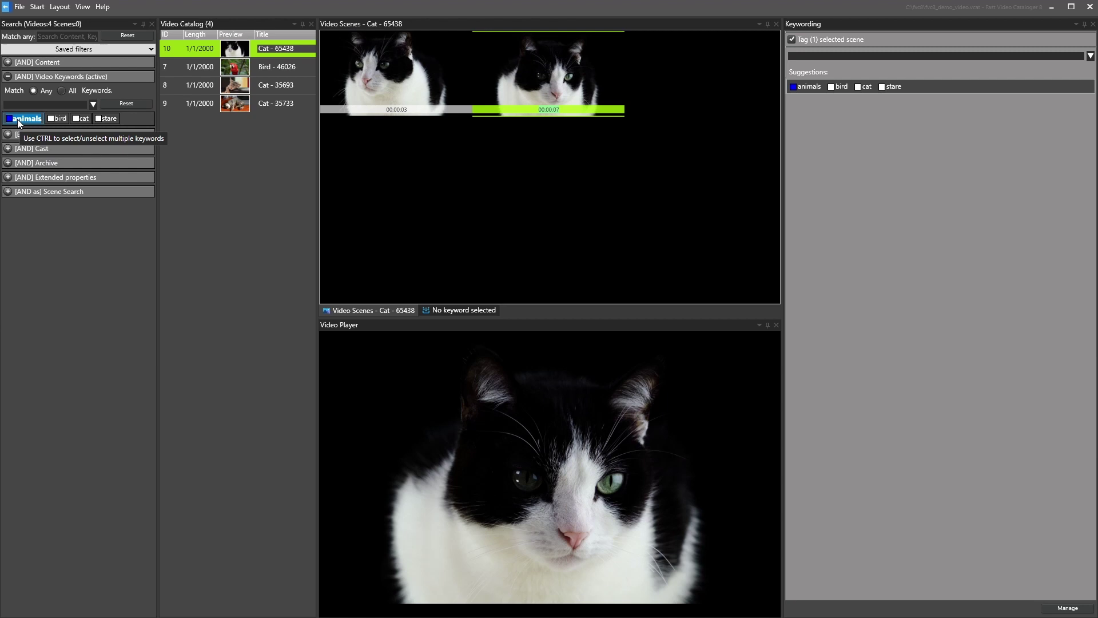
Exclude videos tagged 'bird', then briefly inspect the Cast, Archive and Extended properties filters.
click(25, 138)
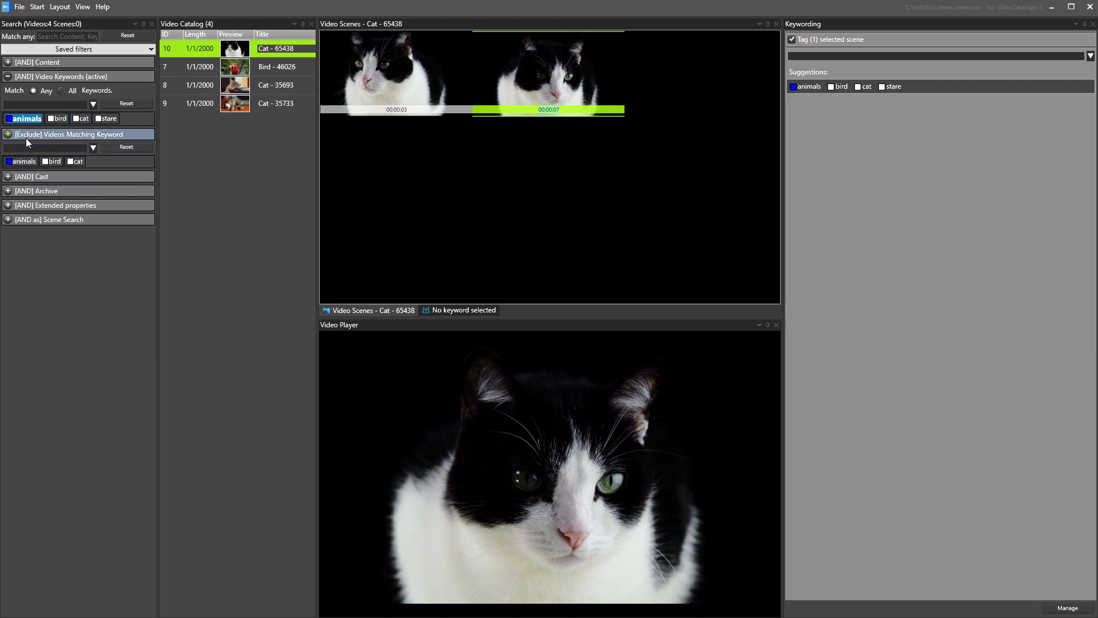
click(47, 162)
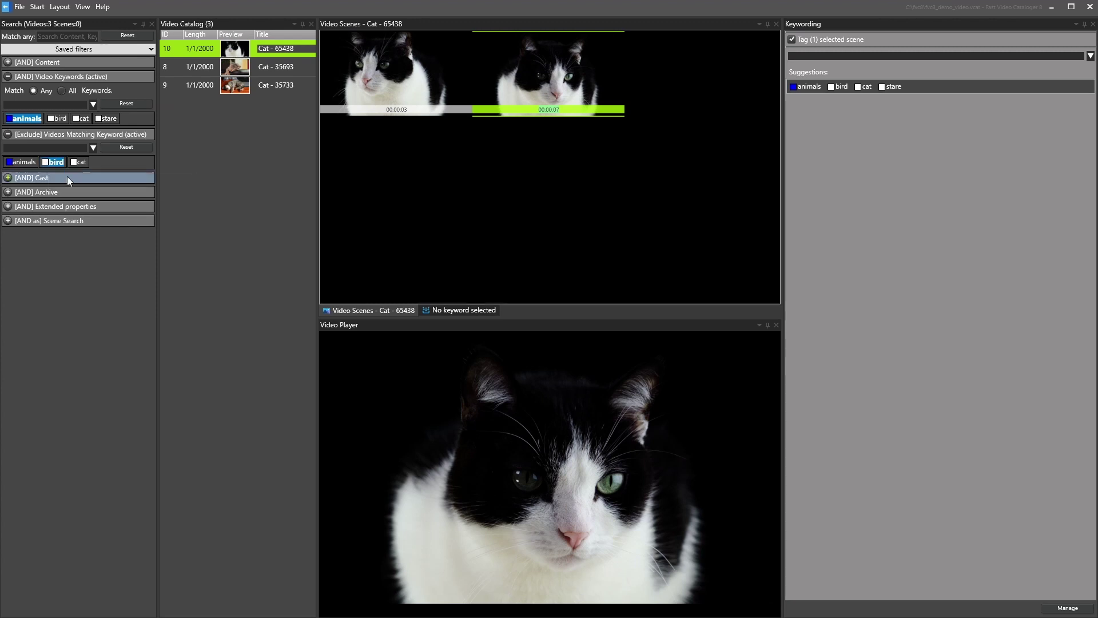
click(58, 176)
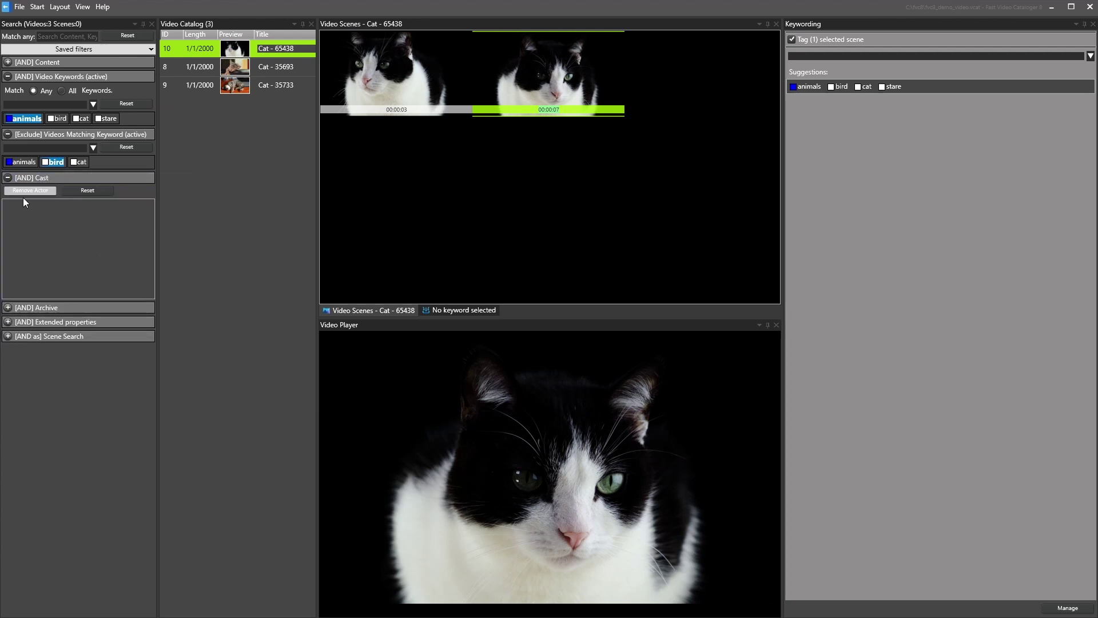
click(41, 176)
click(64, 190)
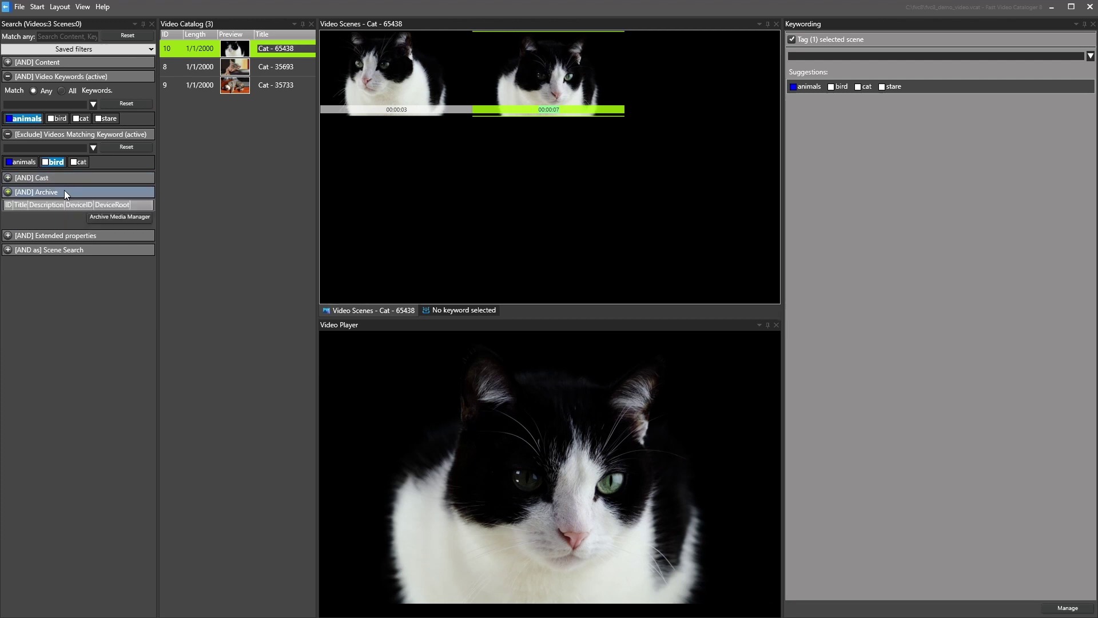
click(64, 192)
click(65, 207)
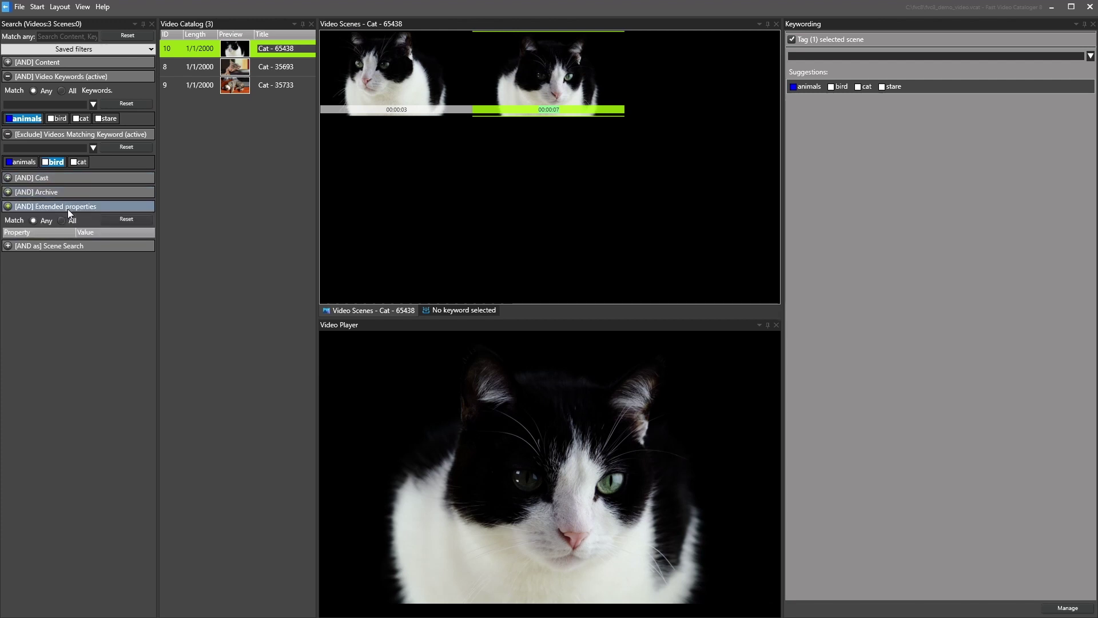
click(68, 207)
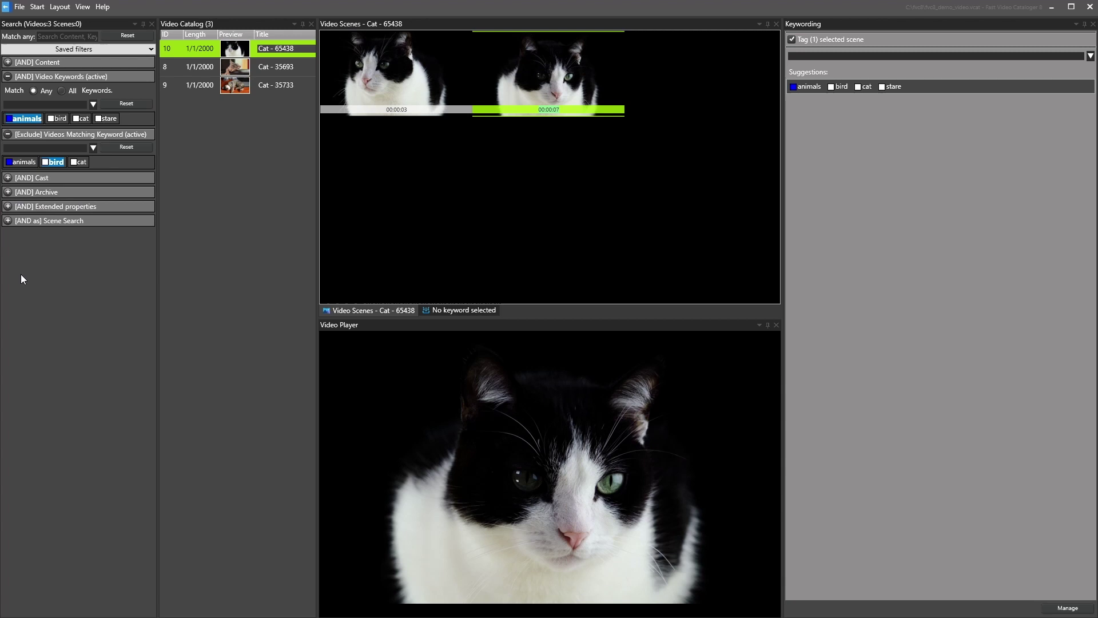